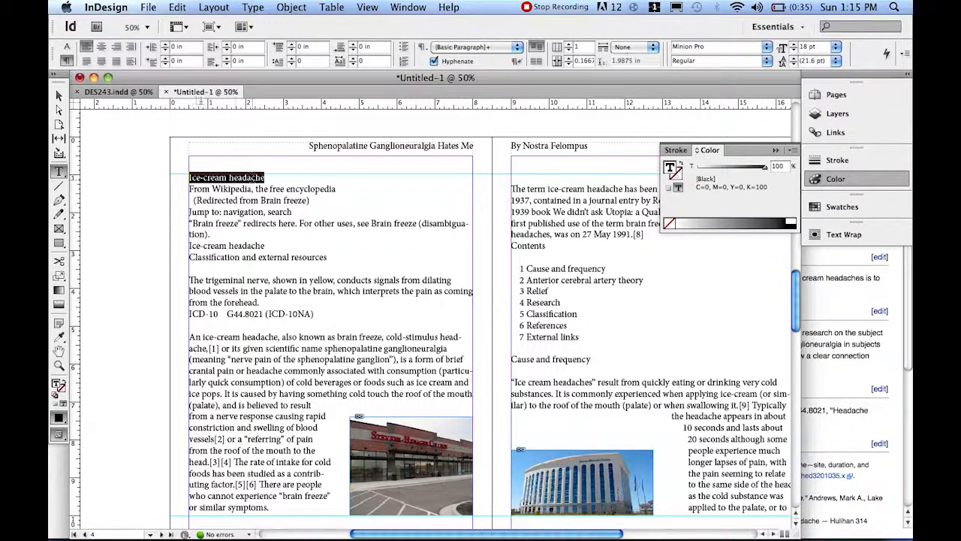
- Start a new character style from the selected "Ice-cream headache" heading and name it Header
click(66, 47)
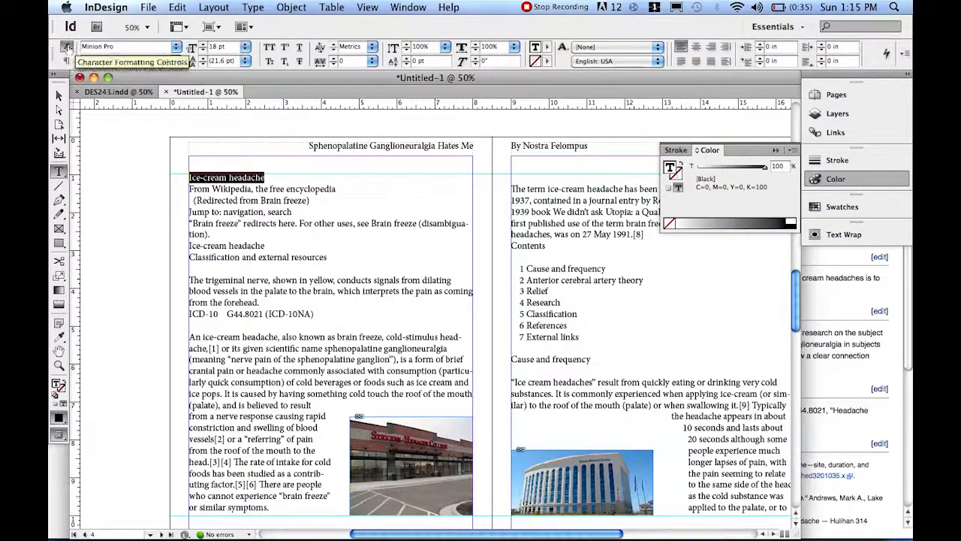
click(562, 47)
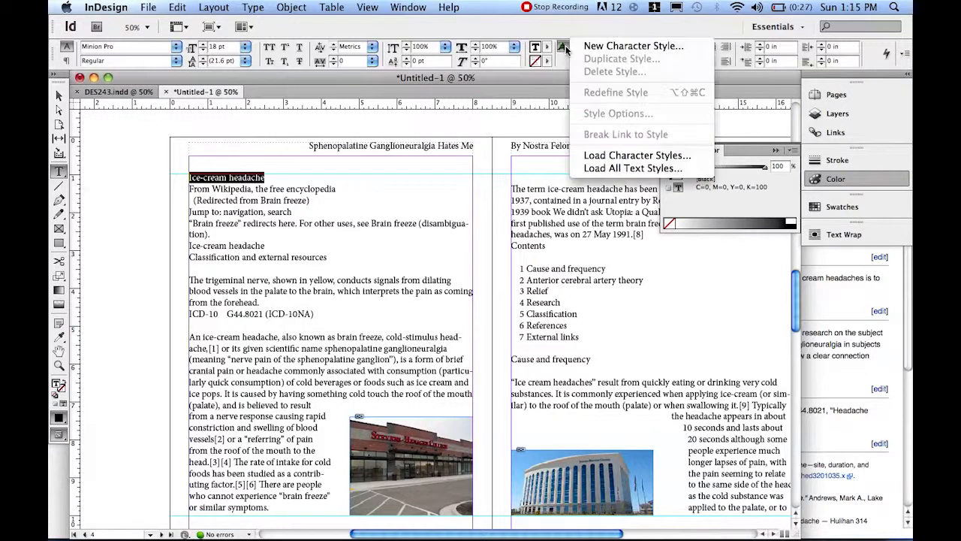
click(567, 45)
click(590, 47)
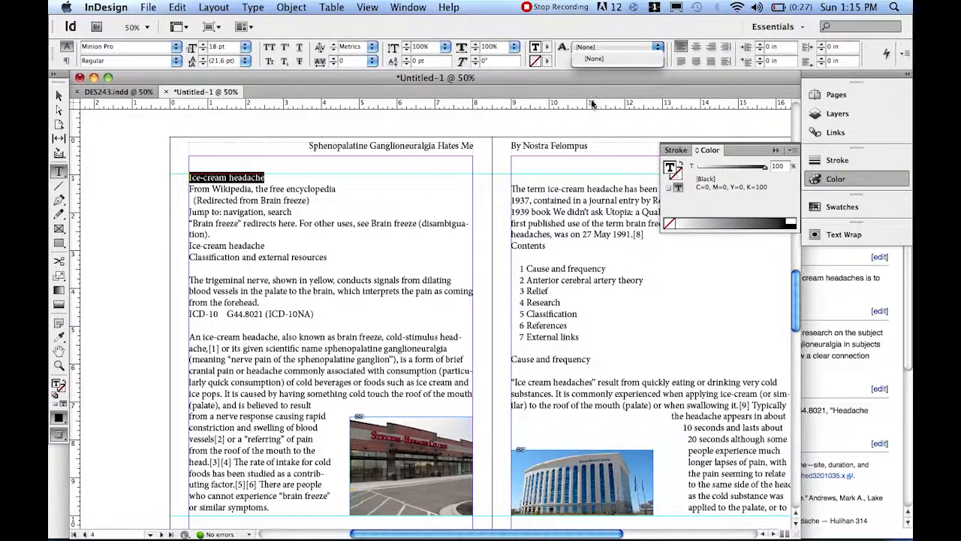
click(562, 48)
click(562, 47)
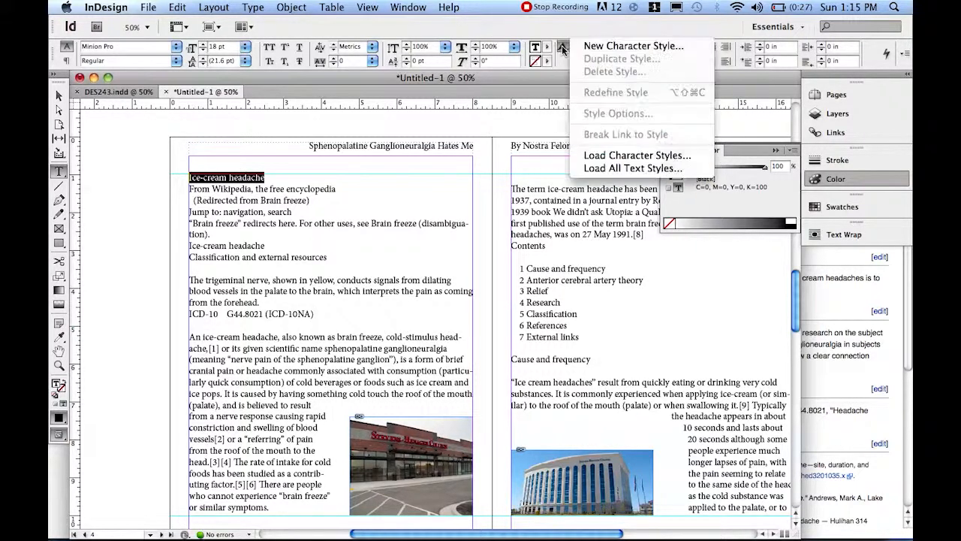
click(603, 47)
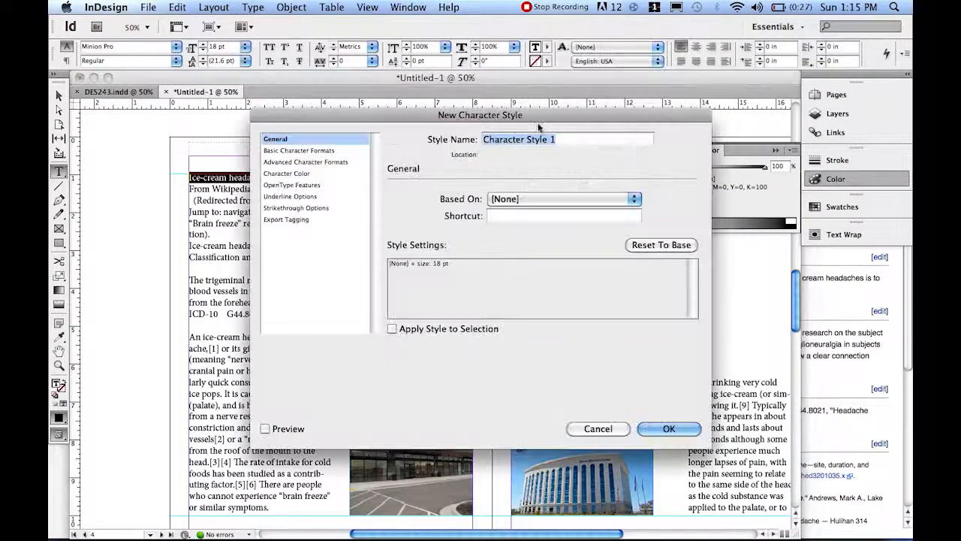
key(Right)
key(super+a)
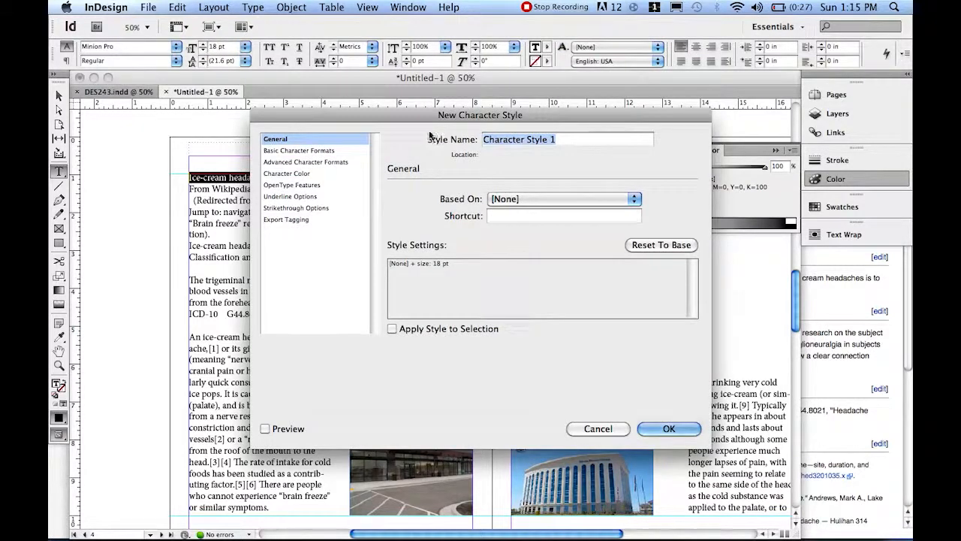
text(Header)
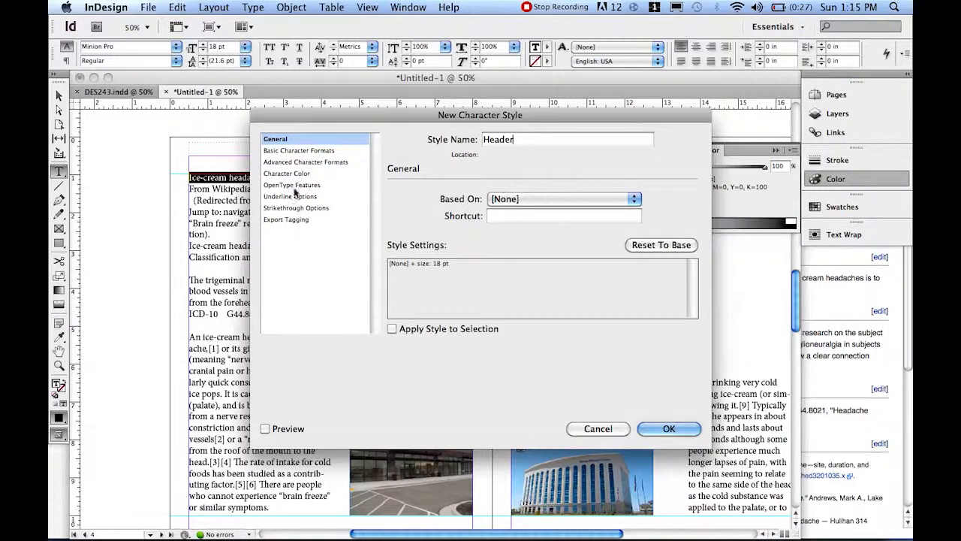
click(555, 201)
click(427, 180)
- Set the size in the Header style's basic character formats to 24 pt
click(295, 153)
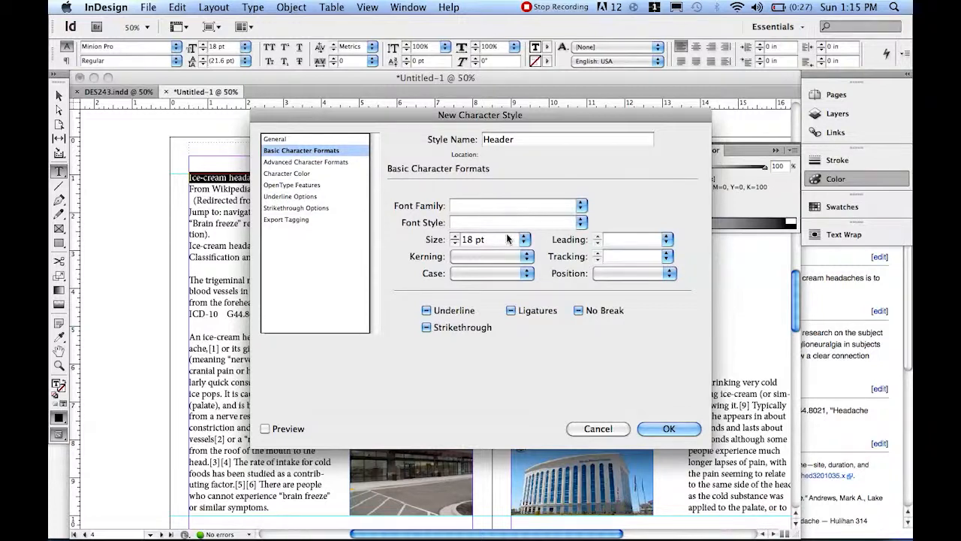
click(456, 239)
click(456, 239)
click(457, 239)
click(456, 239)
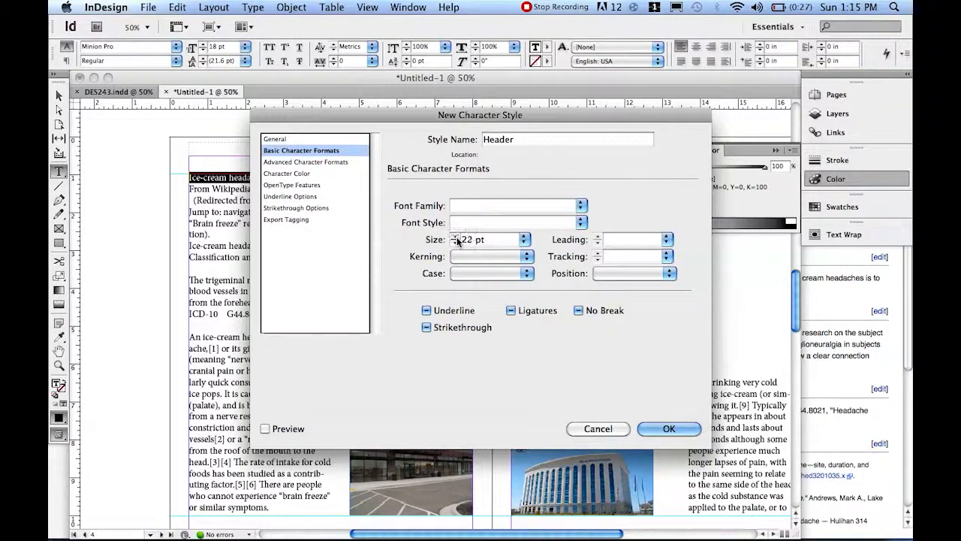
click(457, 238)
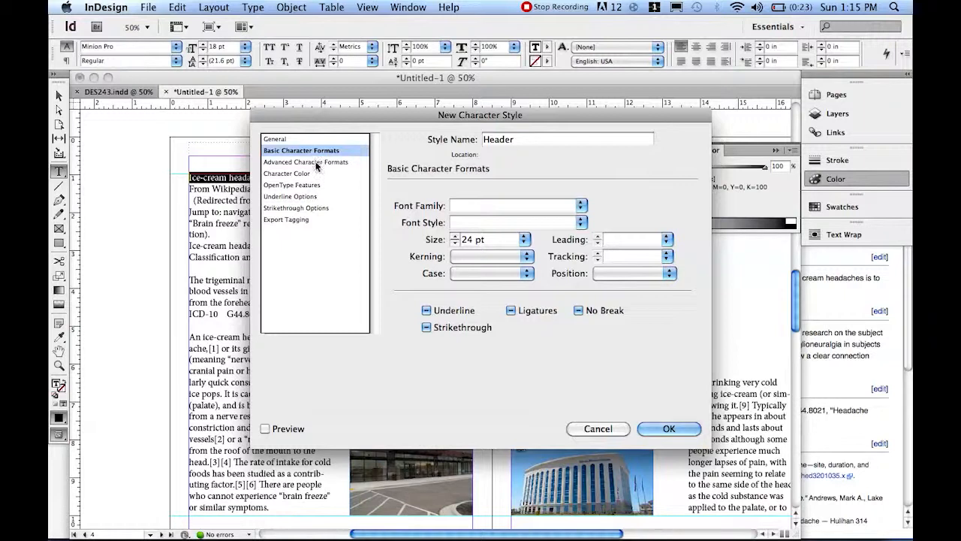
- Set the Header style's font style to Bold, turn on the preview and create the style
click(495, 221)
click(581, 222)
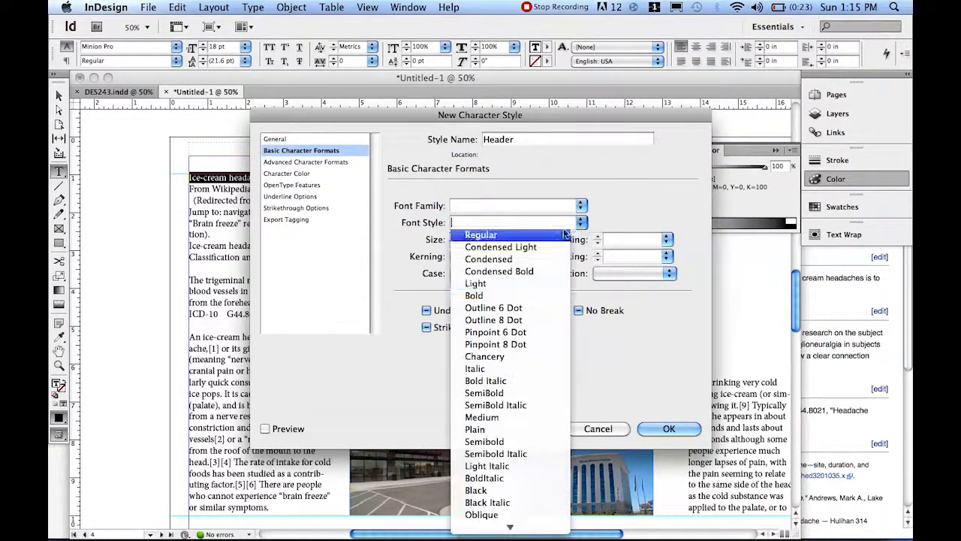
click(508, 295)
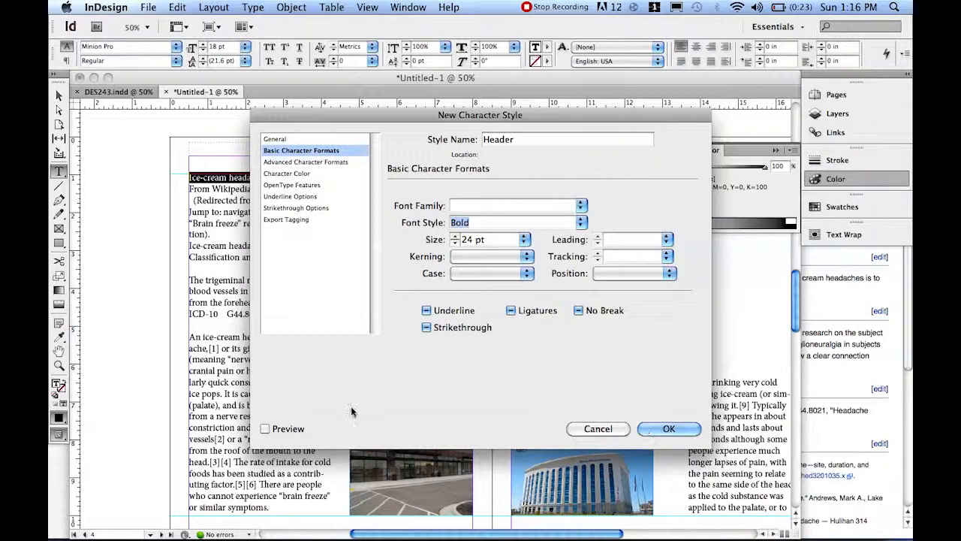
click(265, 429)
drag(363, 128, 458, 140)
click(361, 441)
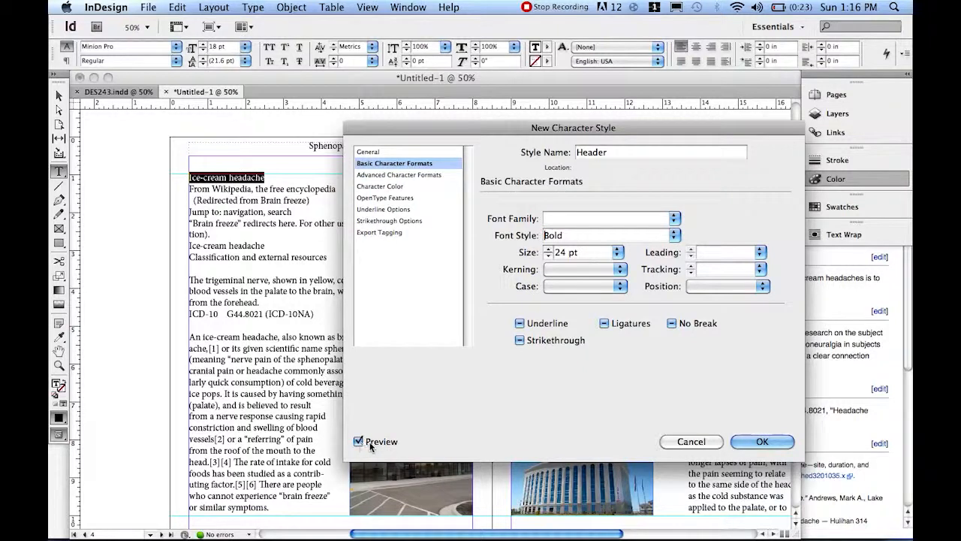
click(761, 442)
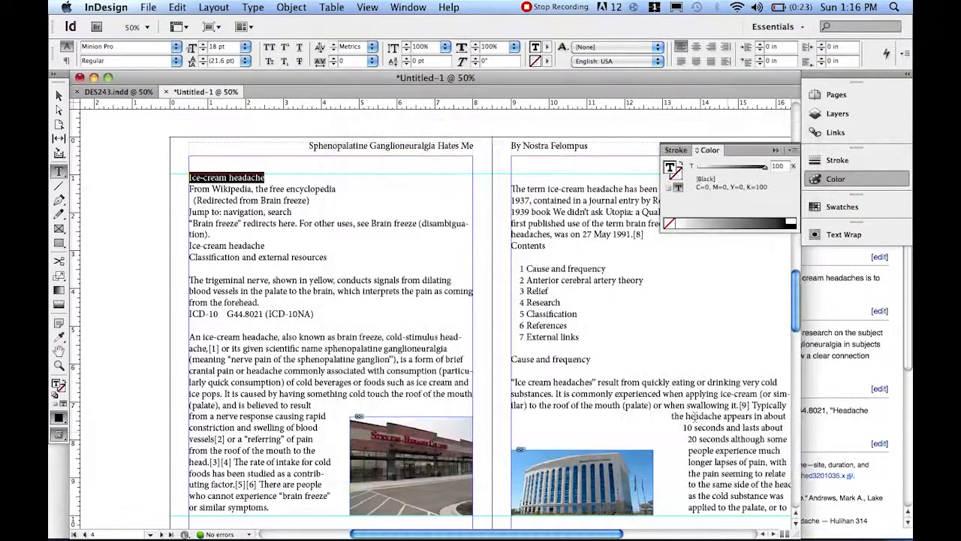
- Apply the Header character style to the selected "Ice-cream headache" heading and deselect the text
click(561, 46)
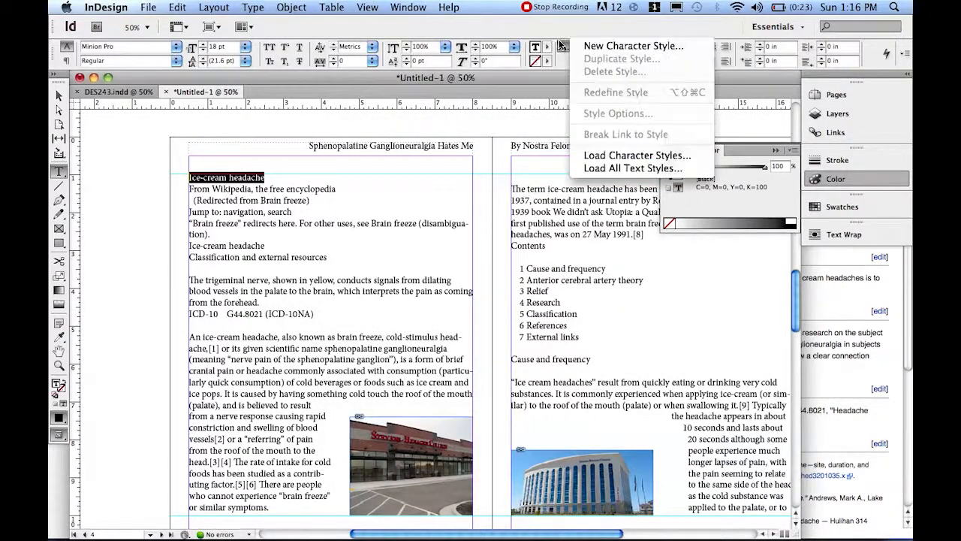
click(560, 45)
click(604, 47)
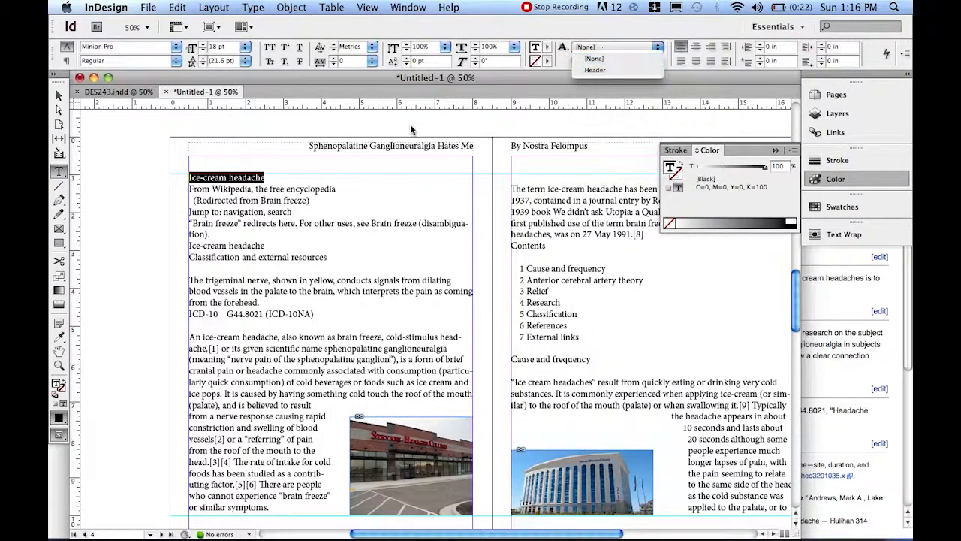
click(609, 70)
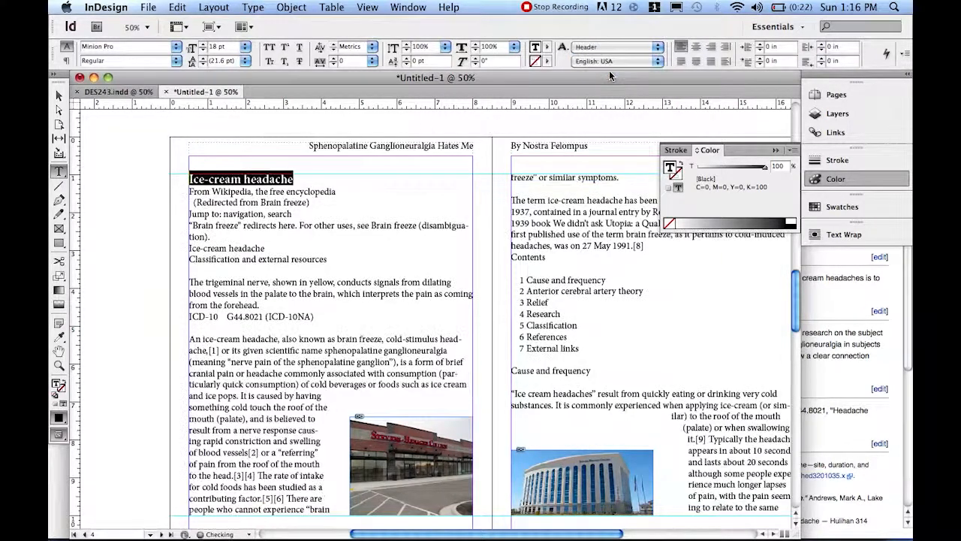
click(301, 178)
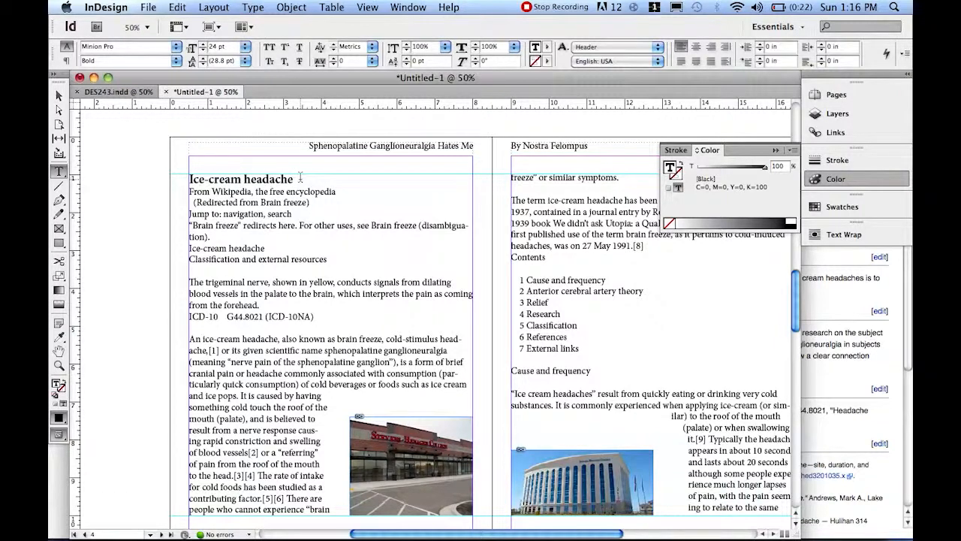
- Reopen the Header style's options from the heading and try the Underline and Strikethrough settings in its basic character formats
drag(294, 180, 188, 180)
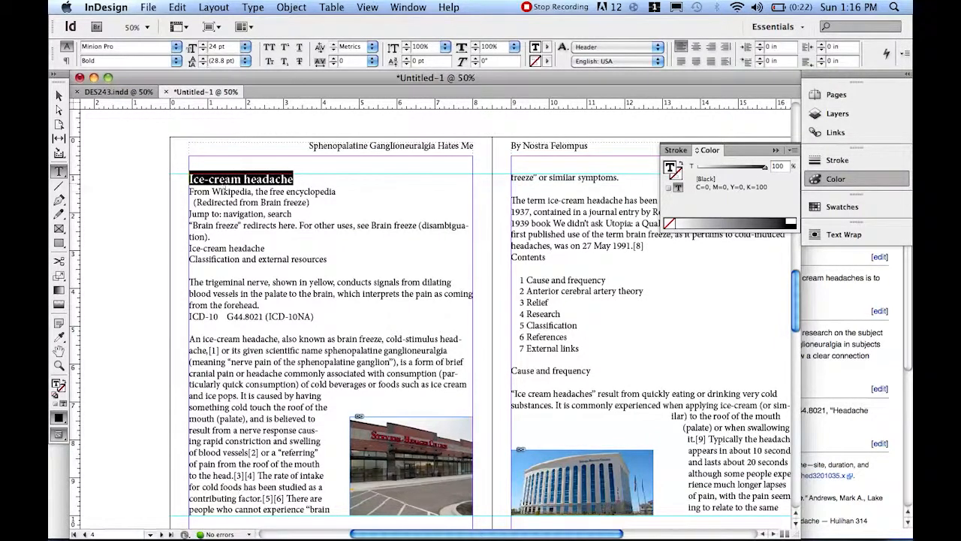
click(316, 191)
drag(309, 178, 188, 179)
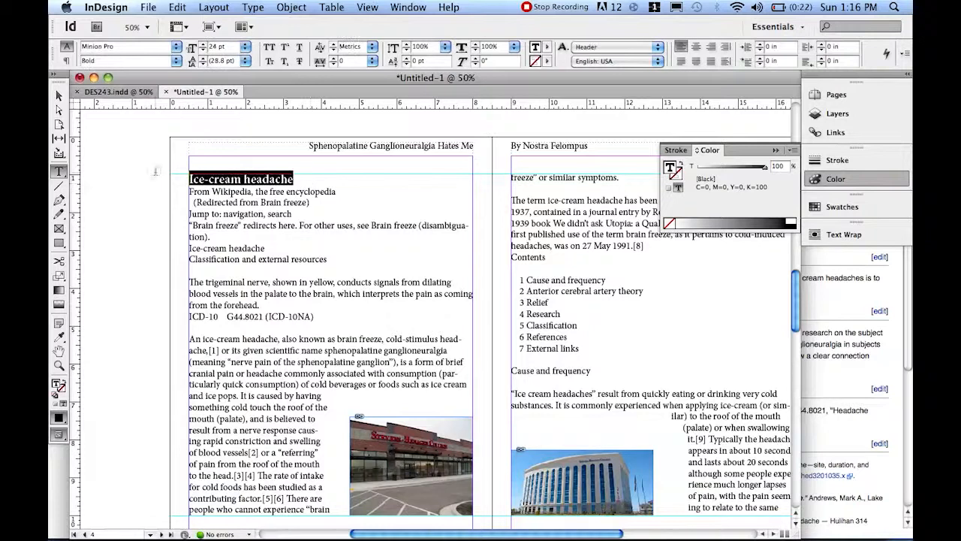
click(562, 47)
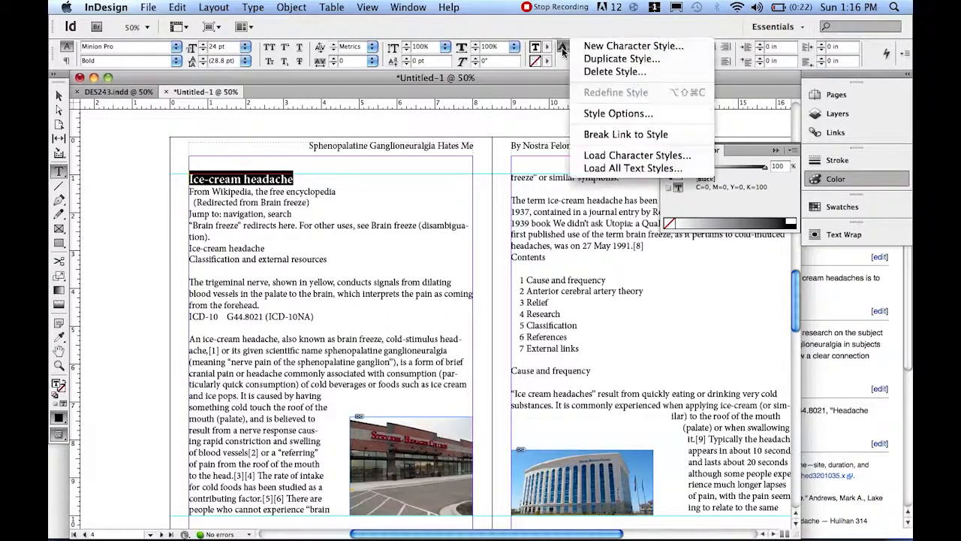
click(620, 113)
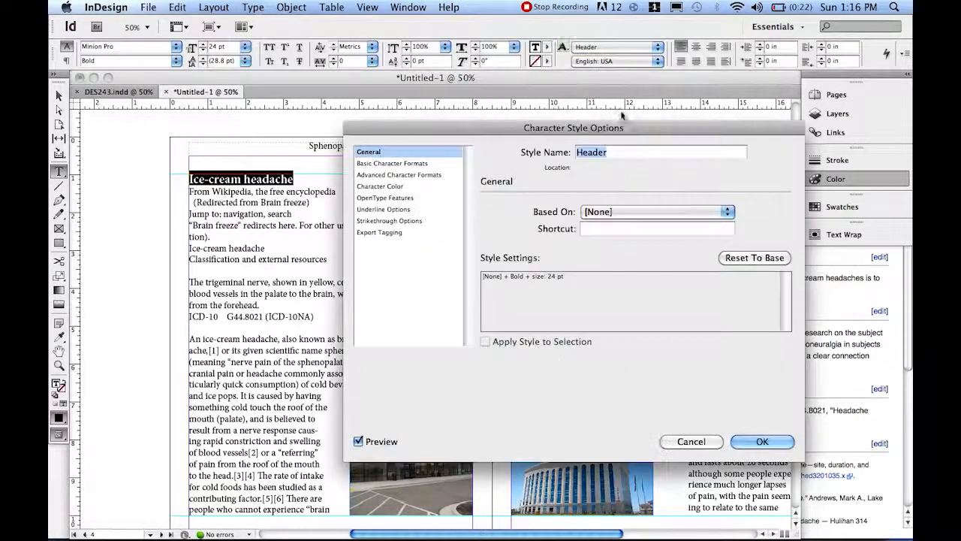
click(396, 165)
click(520, 323)
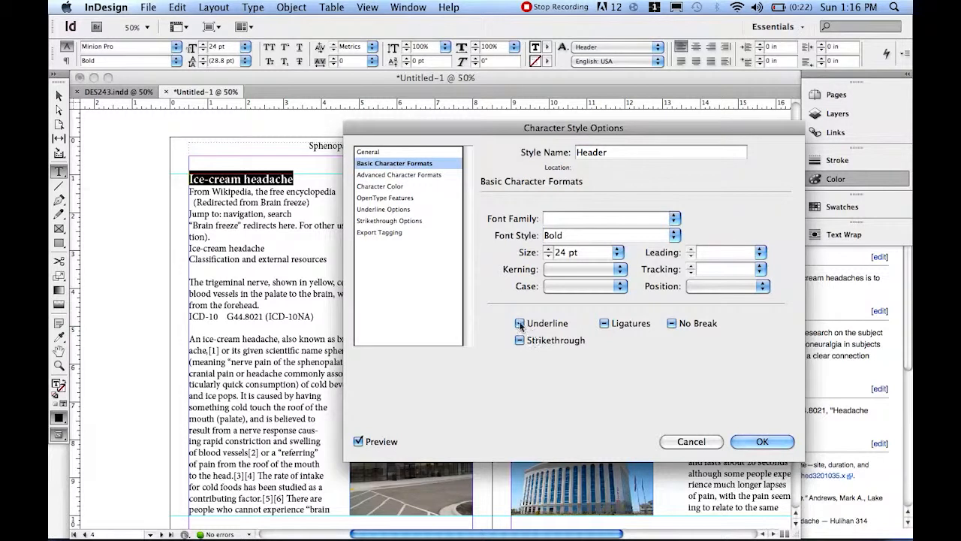
click(519, 323)
click(520, 323)
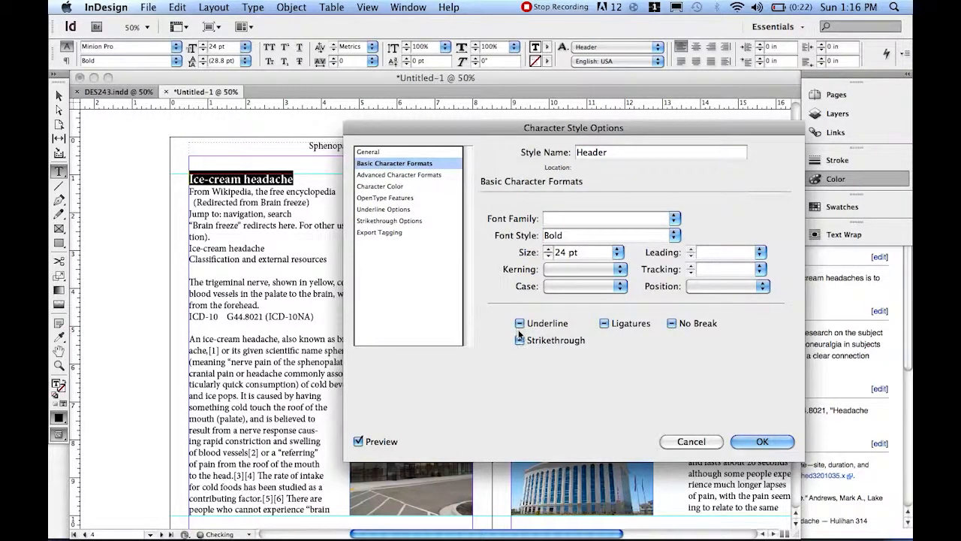
click(521, 340)
click(521, 341)
click(521, 341)
click(755, 443)
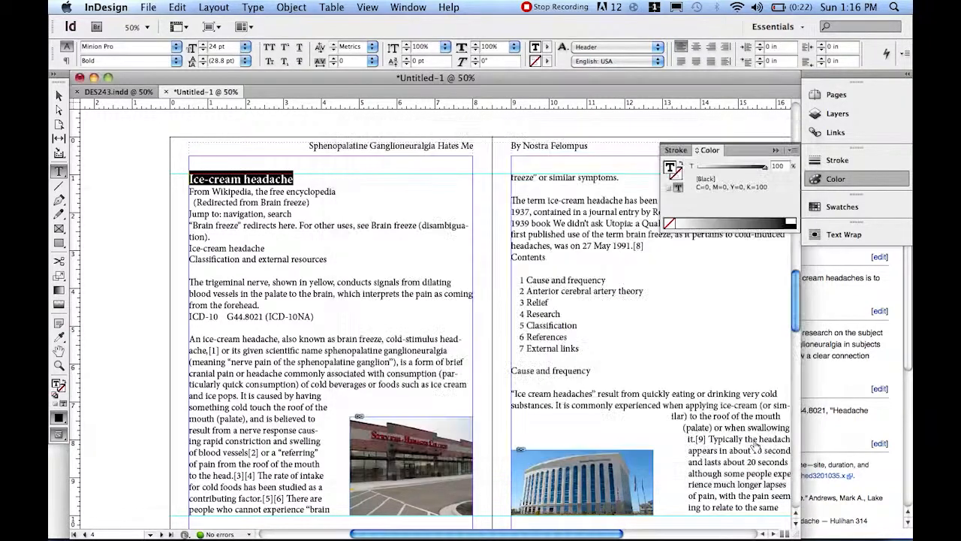
- Create a character style named Body from the text between "From Wikipedia" and "Classification and external resources" on page 4
scroll(228, 275, down, 4)
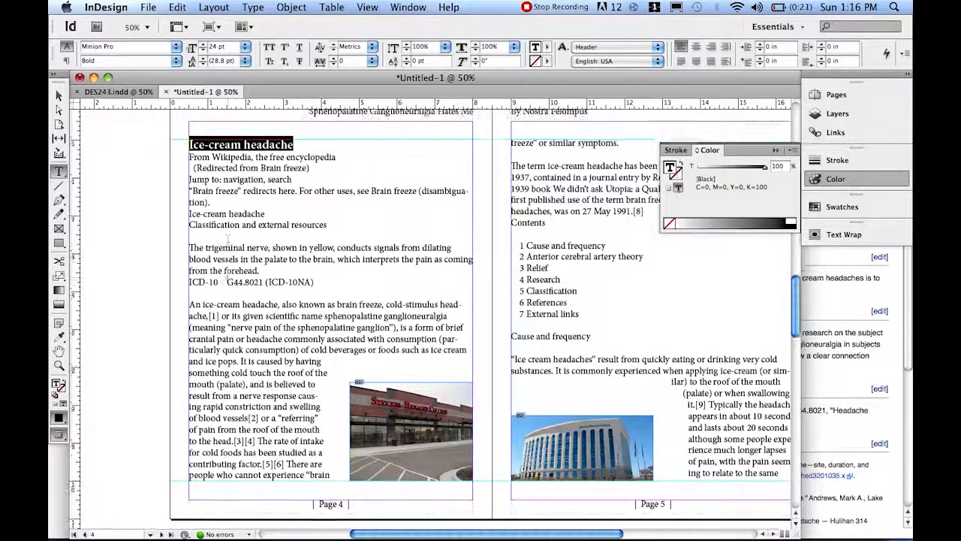
scroll(229, 276, up, 12)
scroll(229, 276, down, 5)
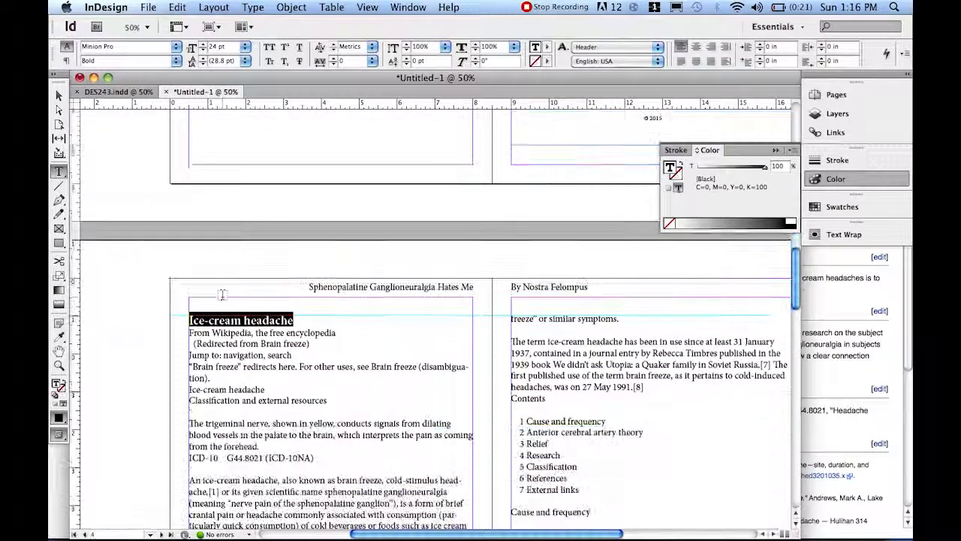
drag(189, 263, 337, 333)
click(562, 47)
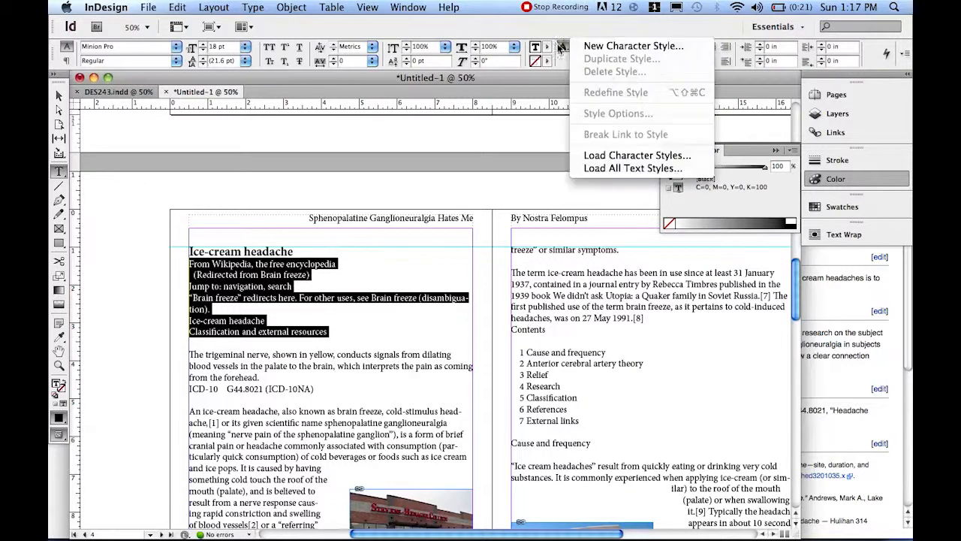
click(623, 46)
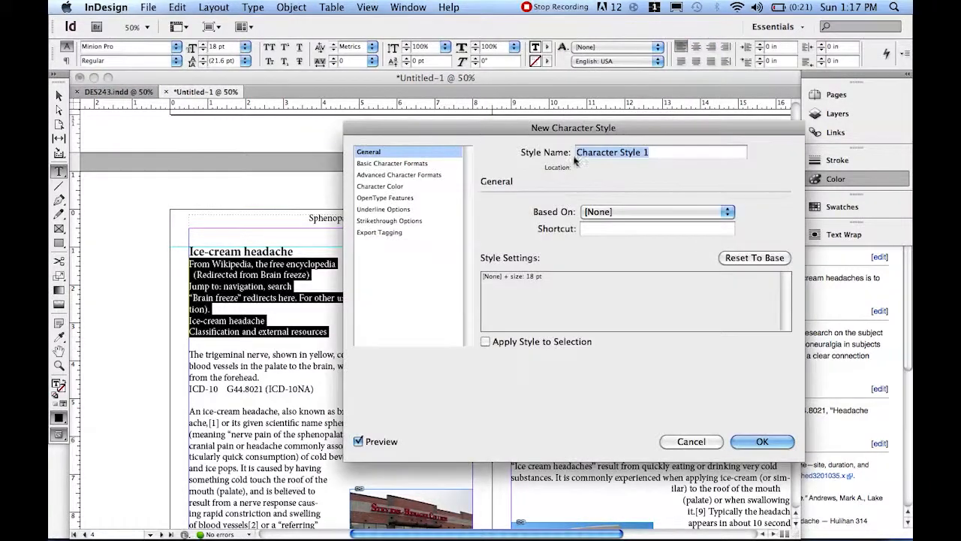
text(Body)
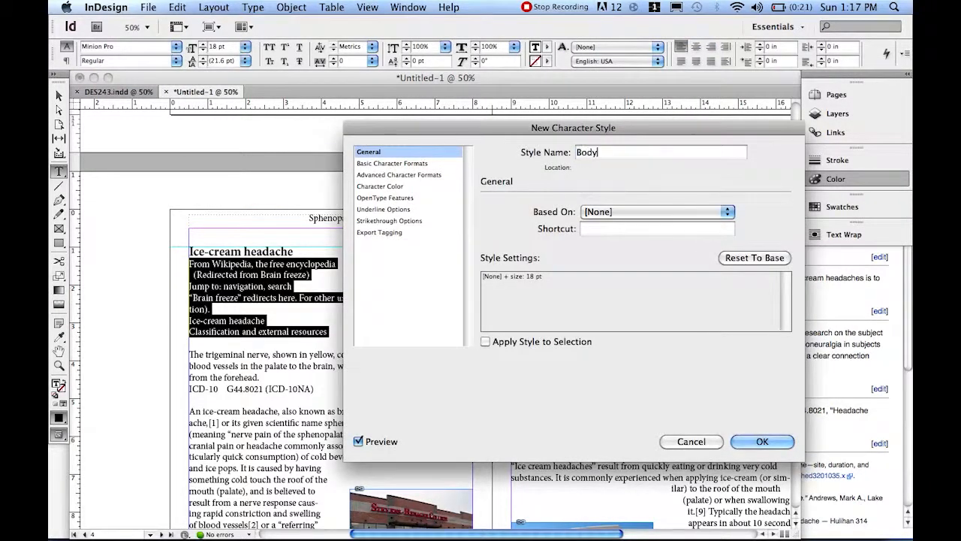
click(763, 442)
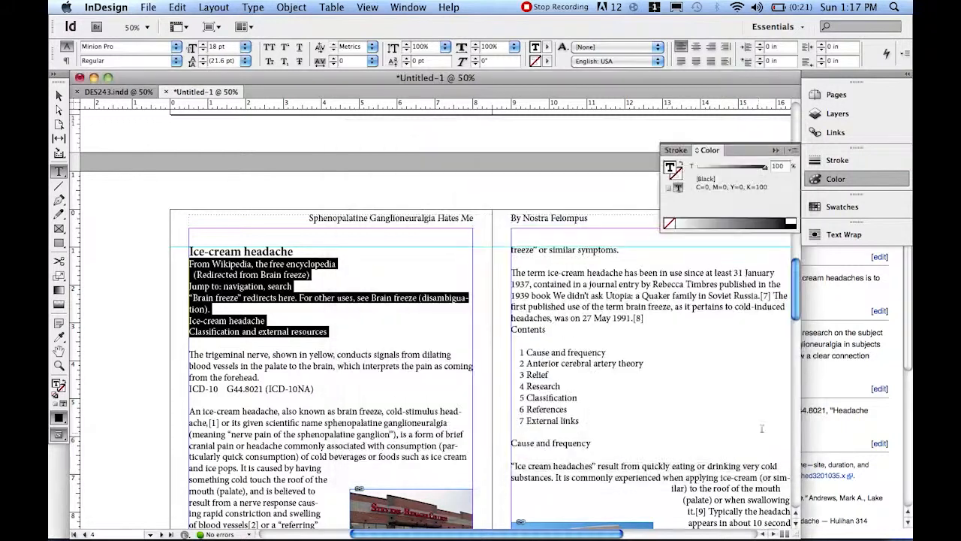
- Apply the Body character style to the selected lines below the heading and deselect them
click(657, 46)
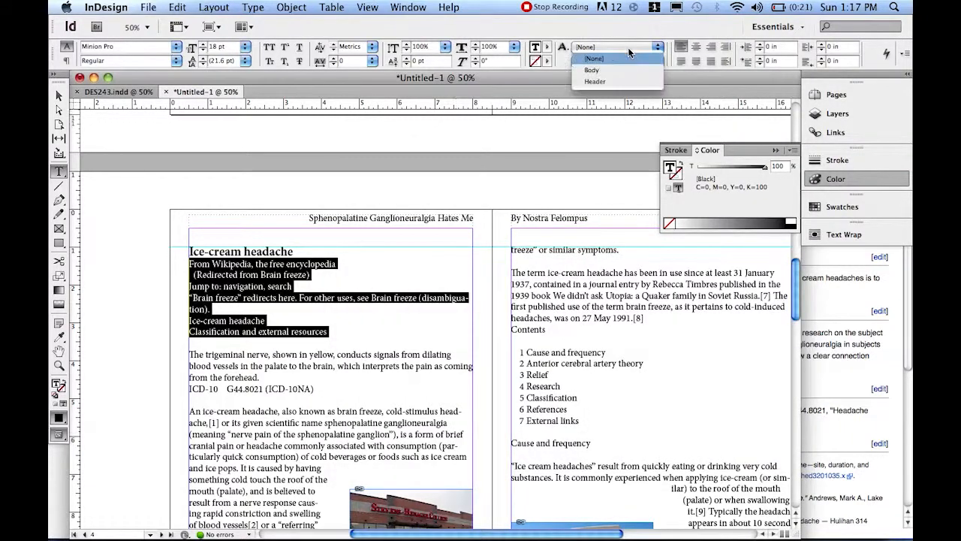
click(619, 71)
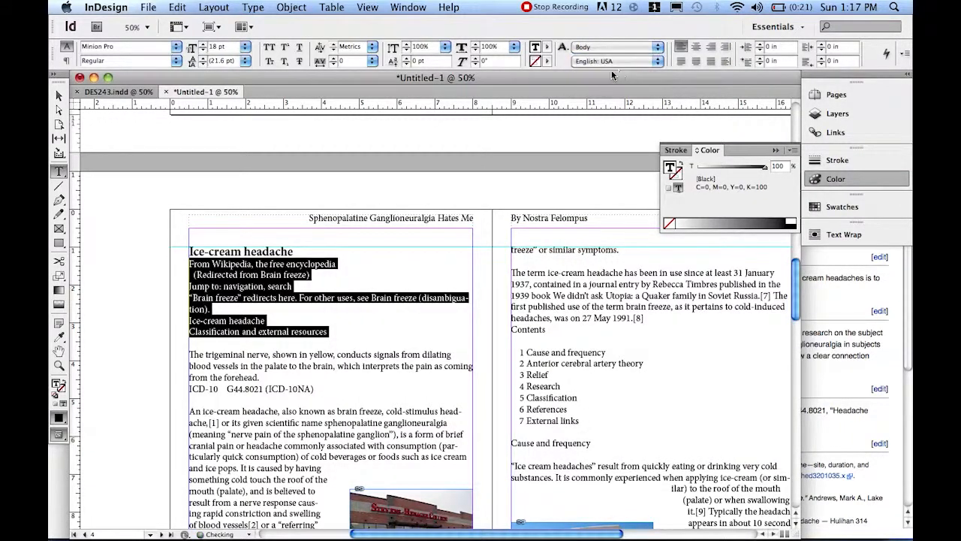
click(287, 291)
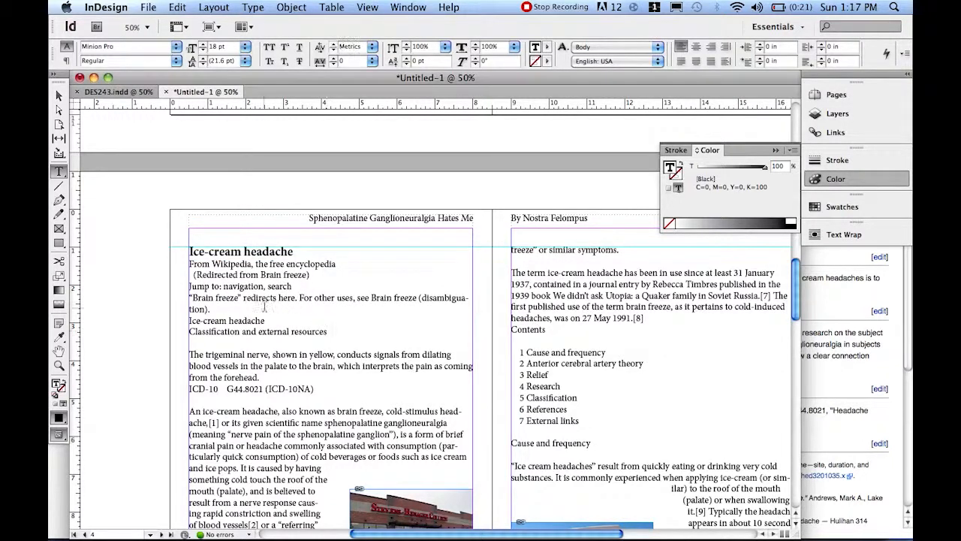
- Check which character style is applied at several places in the page 4 text, including the "ICD-10" line
click(268, 433)
click(232, 384)
drag(329, 335, 207, 334)
click(218, 344)
click(222, 390)
click(591, 46)
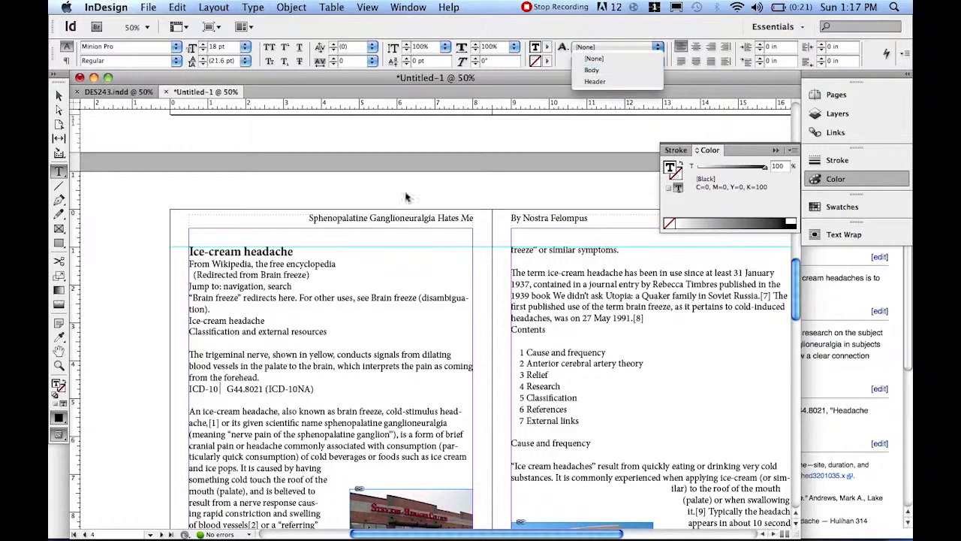
- Open the Body character style's options from the text below the heading and set its basic character format size to 14 pt
click(240, 299)
click(560, 48)
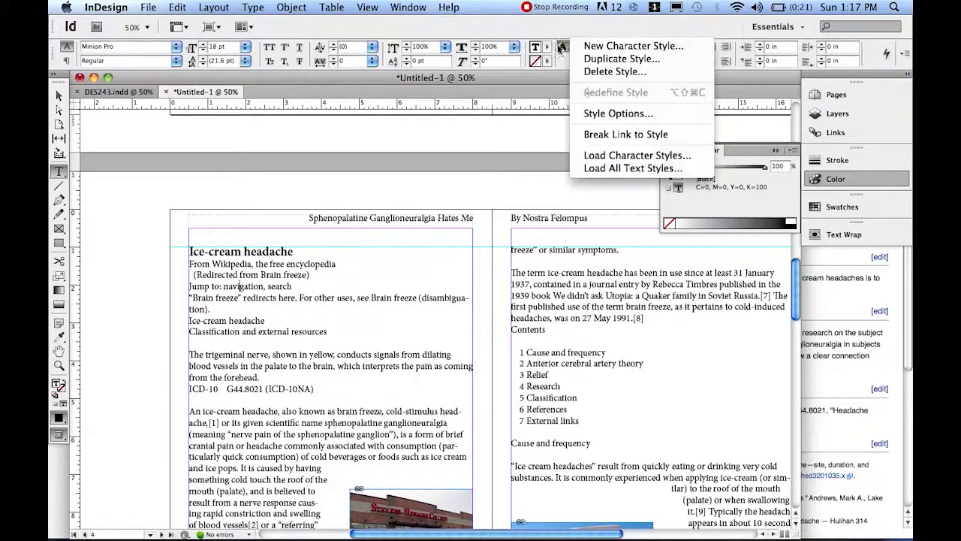
click(640, 114)
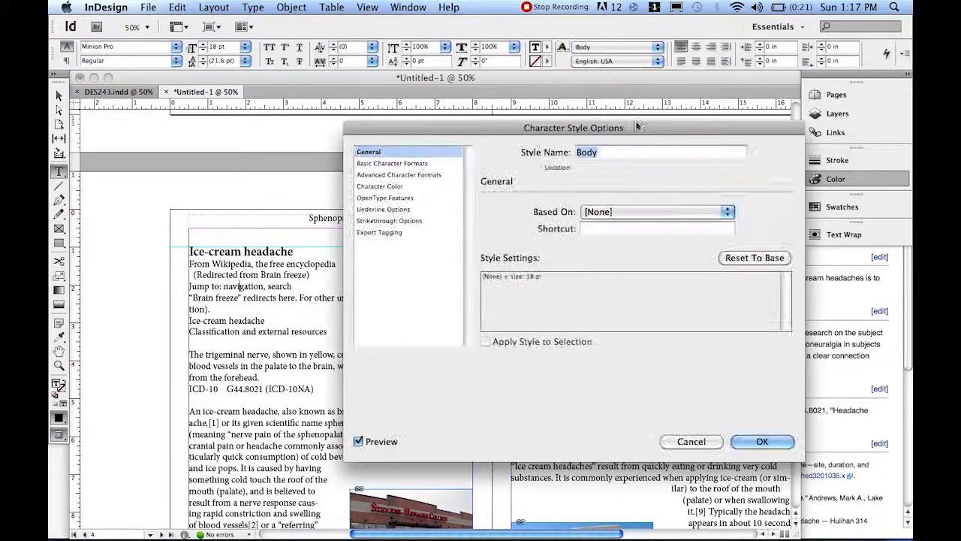
click(394, 163)
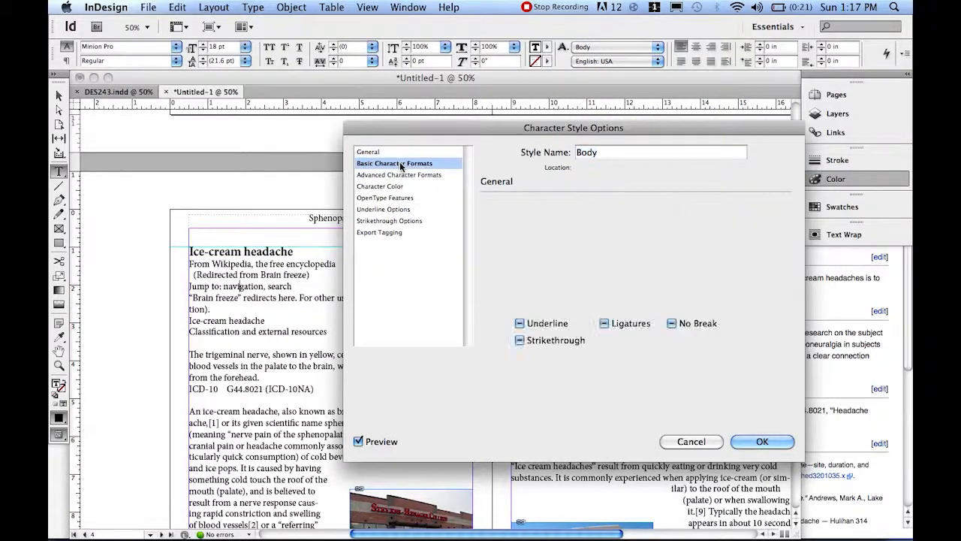
click(550, 256)
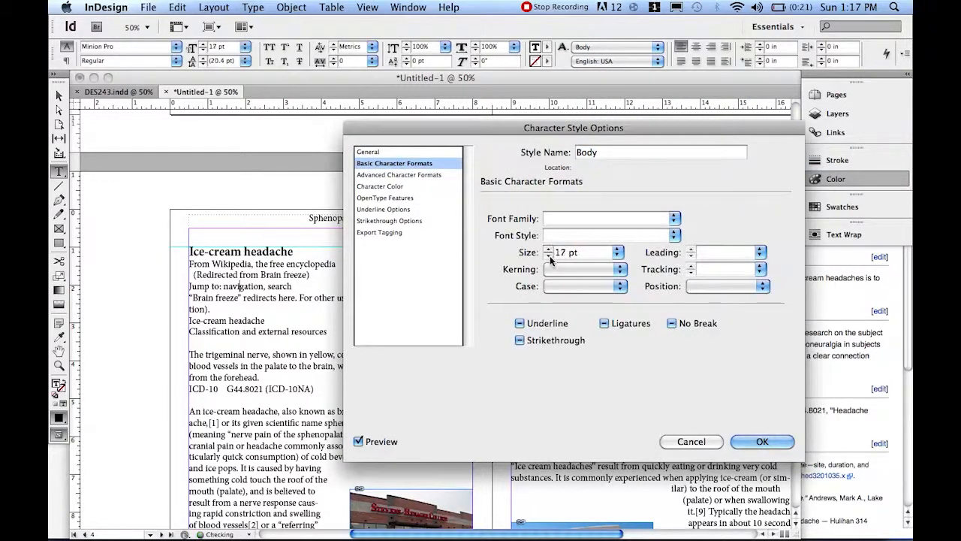
click(549, 256)
click(550, 256)
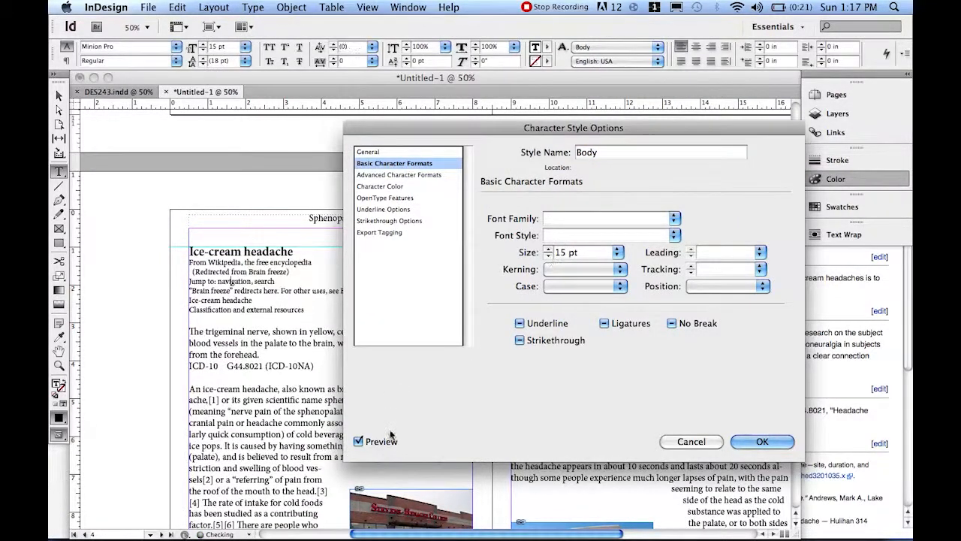
click(549, 256)
click(549, 256)
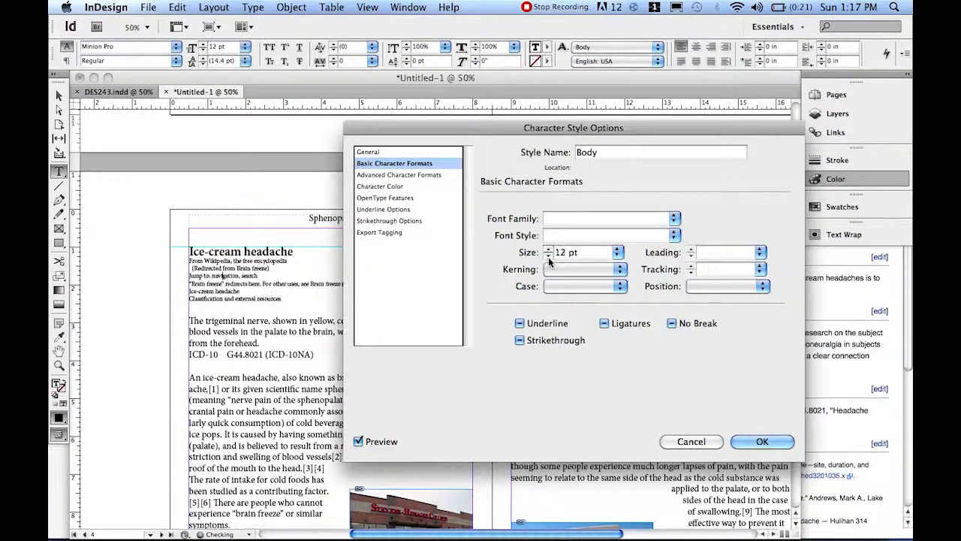
click(548, 250)
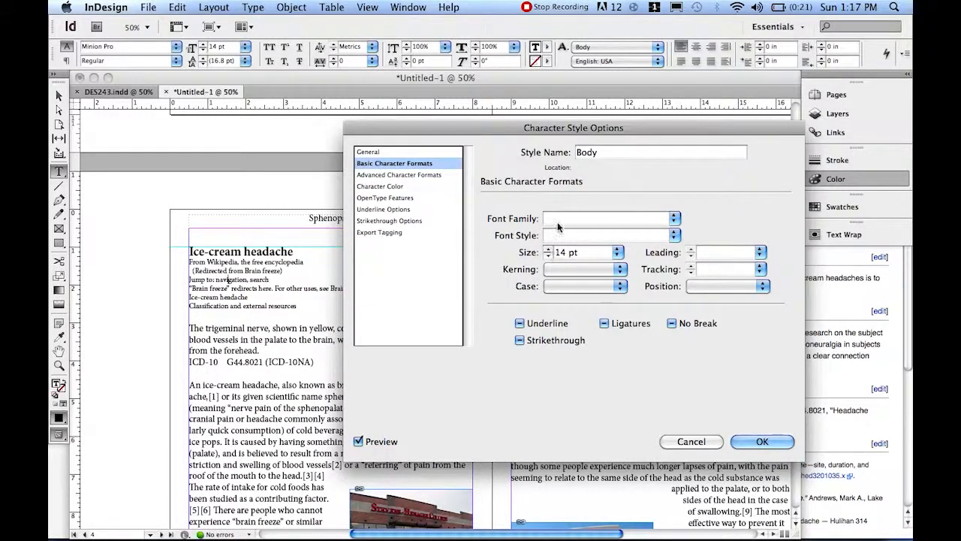
- Look through the available font styles and families for the Body style, leave both unset and save the style options
click(653, 237)
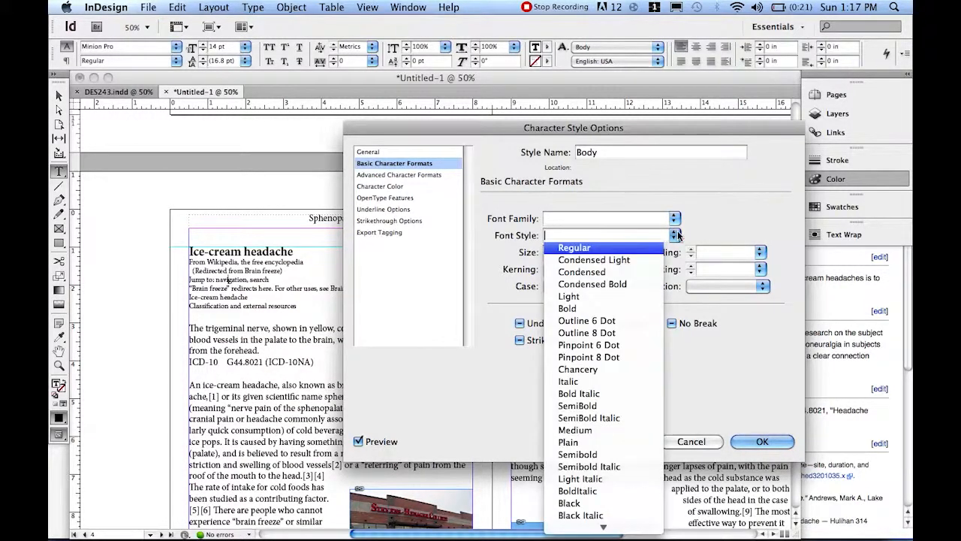
click(676, 229)
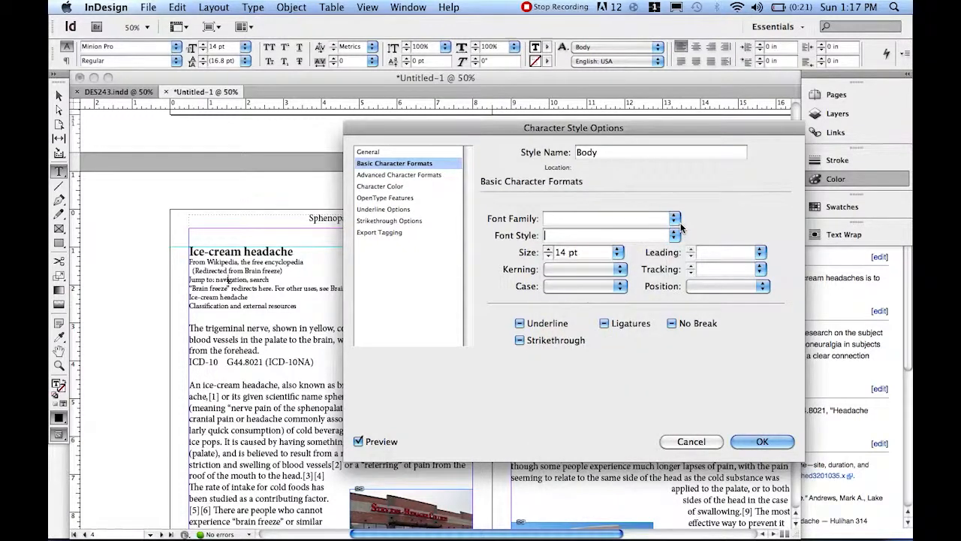
click(674, 219)
click(736, 218)
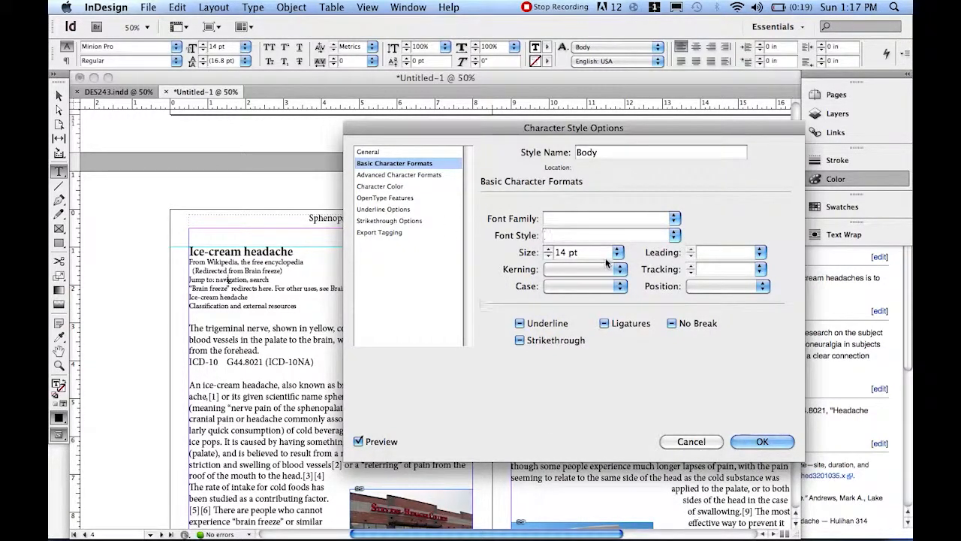
click(744, 440)
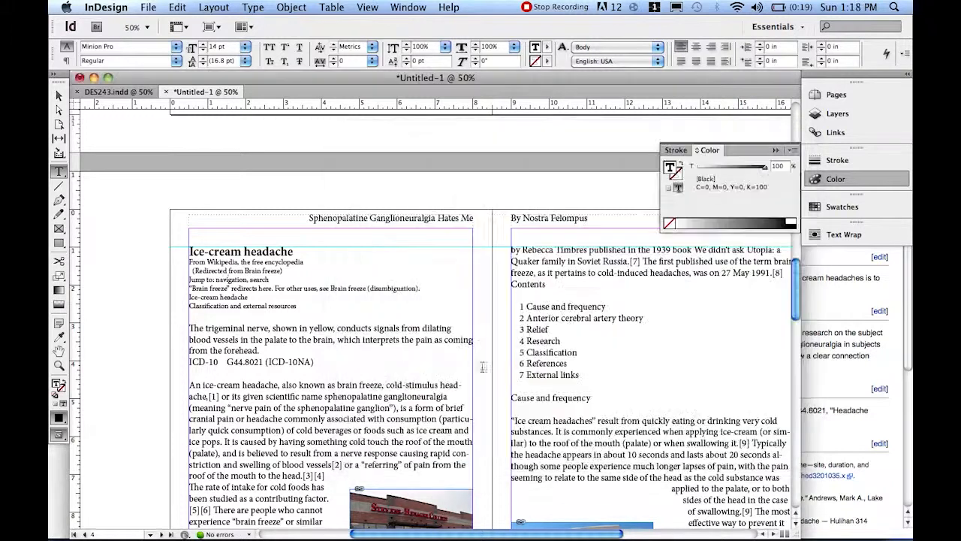
- Apply the Body character style to the text from "The trigeminal nerve" on page 4 through "Contents" on page 5
click(190, 329)
drag(192, 328, 324, 475)
click(190, 329)
drag(191, 330, 603, 279)
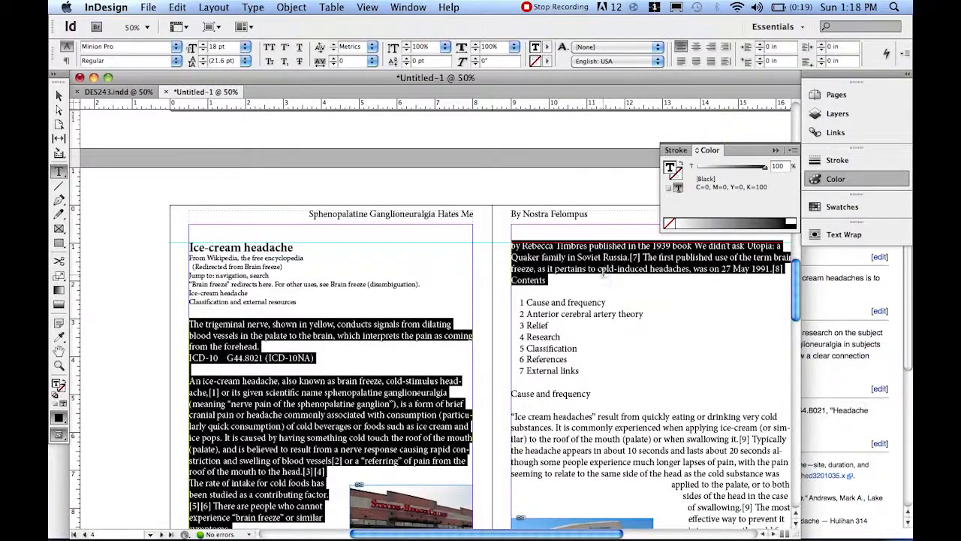
click(593, 47)
click(601, 74)
- Apply the Header character style to the "Cause and frequency" heading on page 5
scroll(450, 319, down, 4)
scroll(544, 253, up, 3)
drag(593, 223, 509, 224)
click(560, 46)
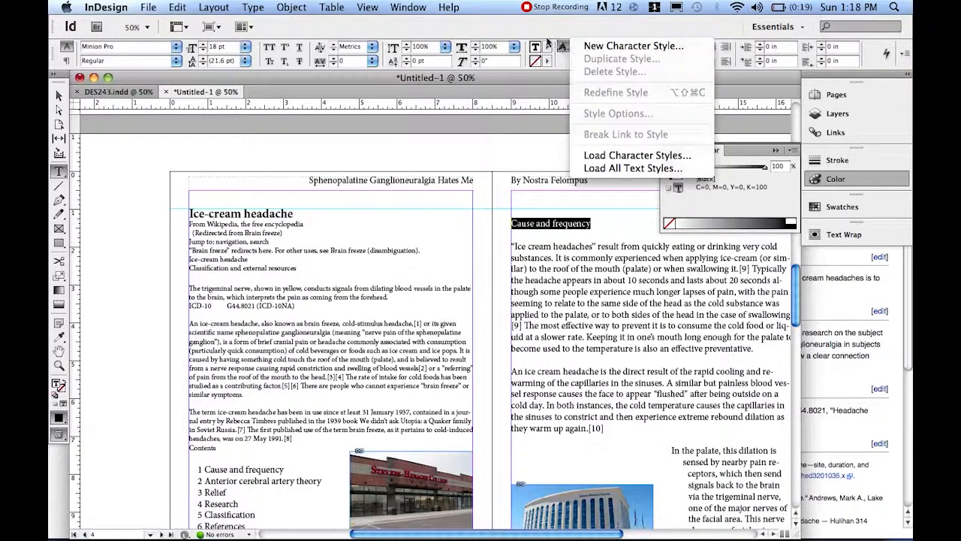
click(543, 43)
click(604, 47)
click(607, 81)
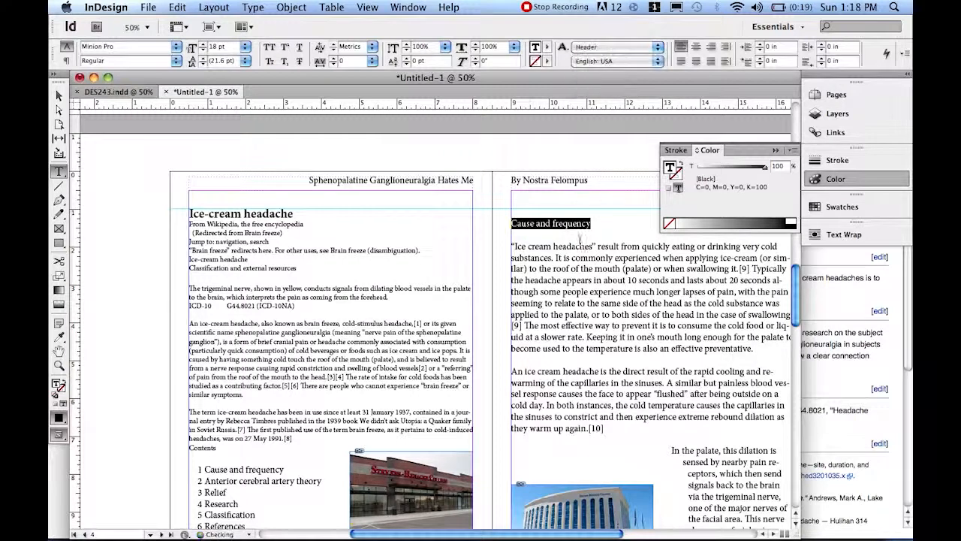
- Apply the Body character style to the text from the paragraph below "Cause and frequency" through the end of the Relief section
drag(512, 250, 594, 326)
click(512, 250)
drag(511, 250, 413, 486)
scroll(405, 536, down, 5)
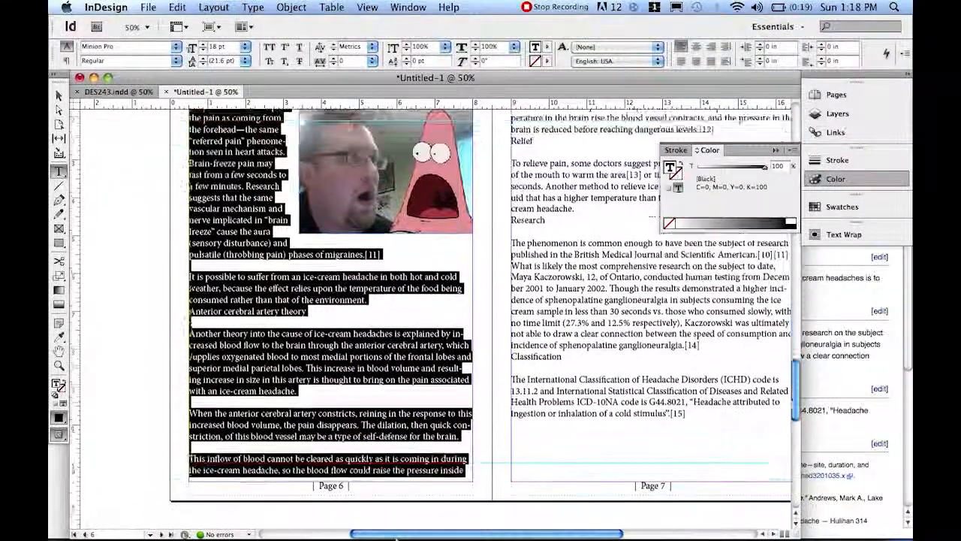
drag(396, 538, 662, 220)
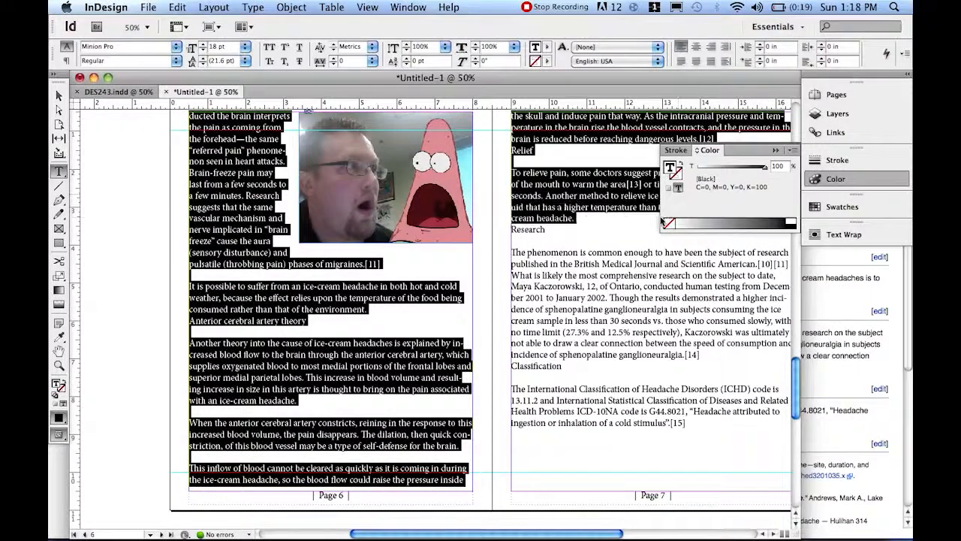
click(605, 48)
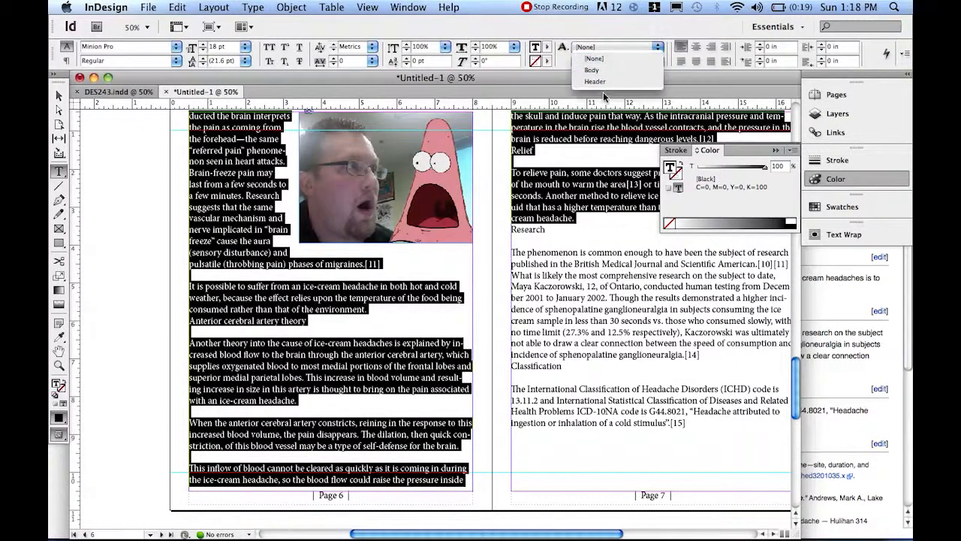
click(595, 72)
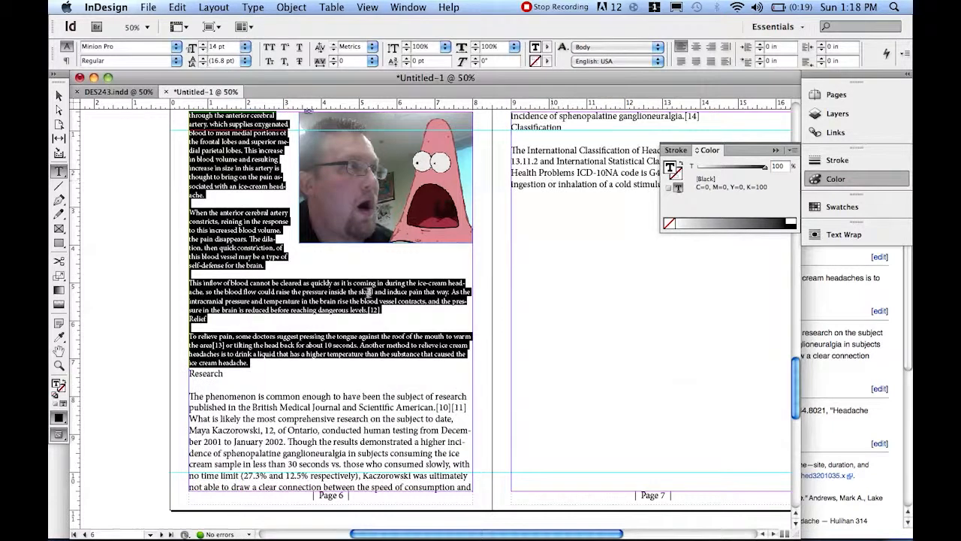
- Add a blank line above "Research" on page 6 and apply the Header character style to that heading
click(311, 370)
key(Return)
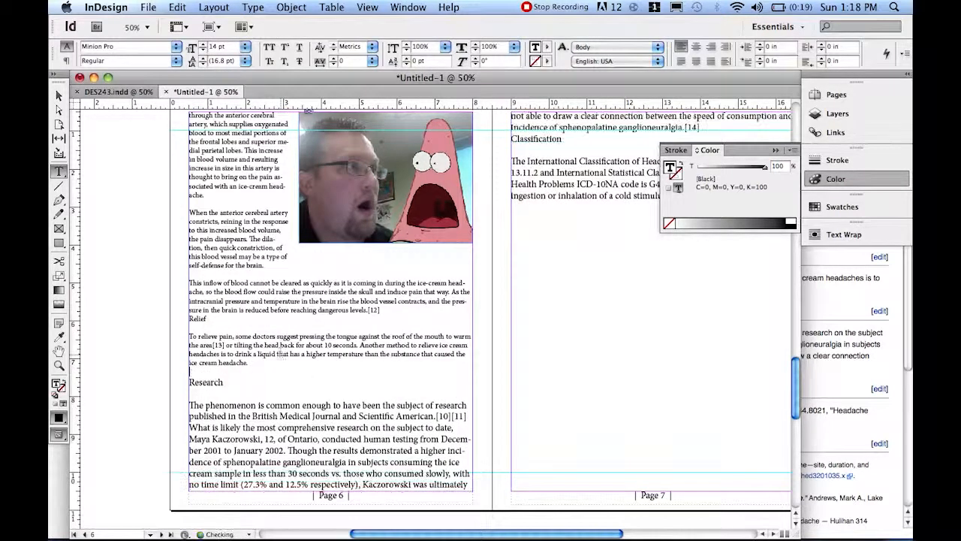
double_click(206, 381)
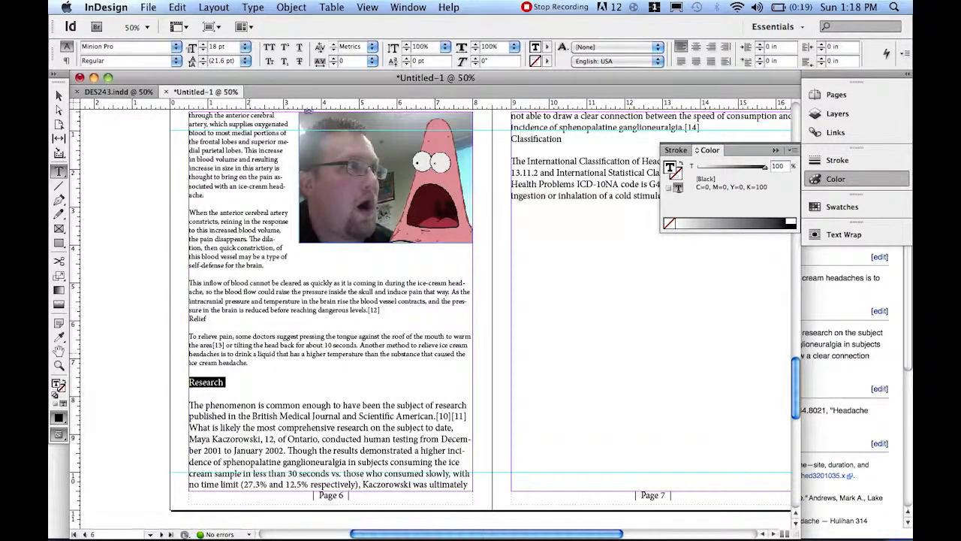
click(601, 46)
click(600, 73)
click(603, 46)
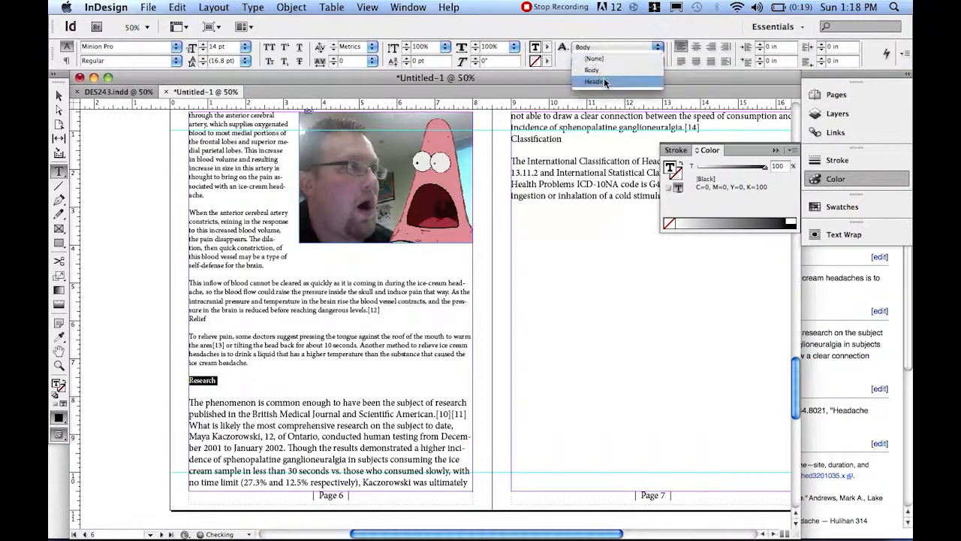
click(606, 81)
- Apply the Body character style to the Research section's text up to reference [14]
click(187, 397)
drag(191, 409, 356, 357)
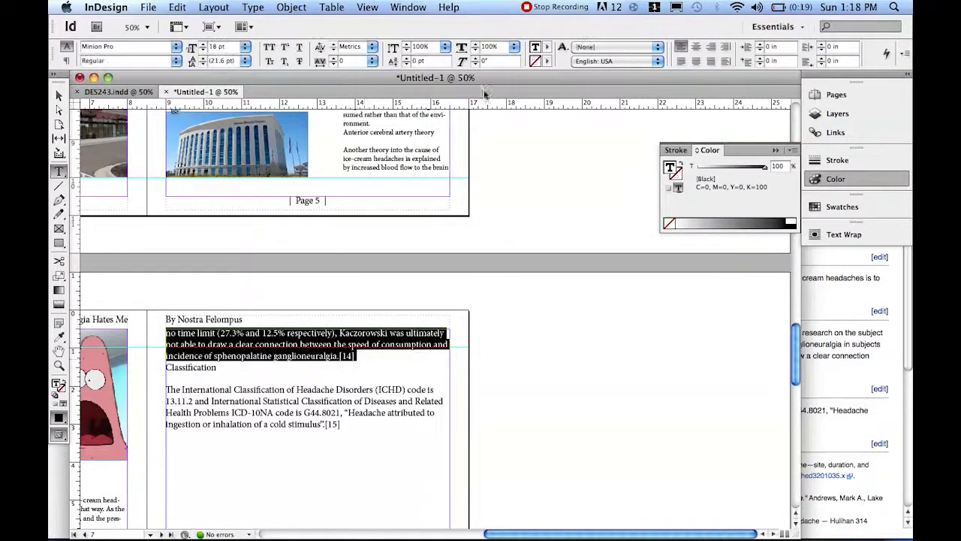
click(600, 47)
click(601, 72)
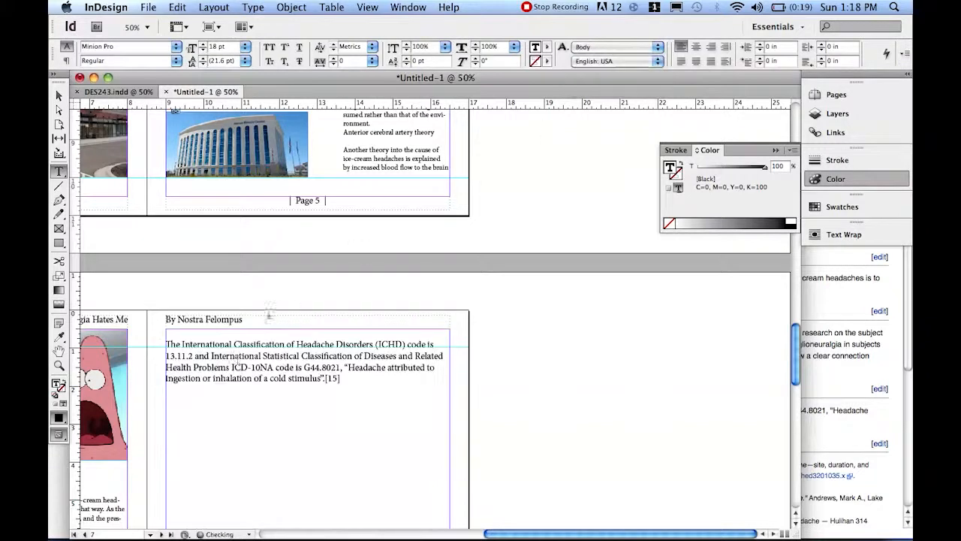
- Insert a line break after the Research text so the "Classification" heading starts on page 7
scroll(235, 365, down, 5)
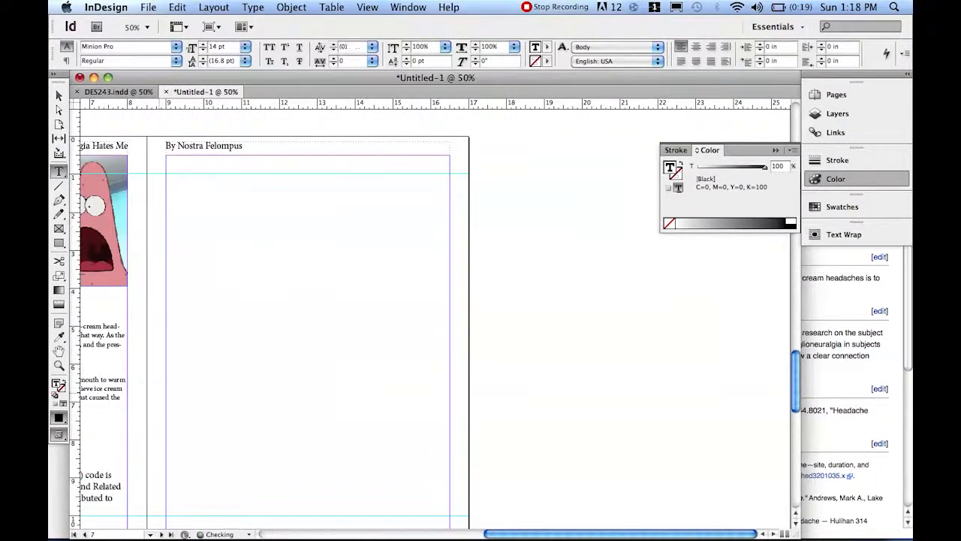
key(super+z)
key(Escape)
scroll(160, 392, left, 8)
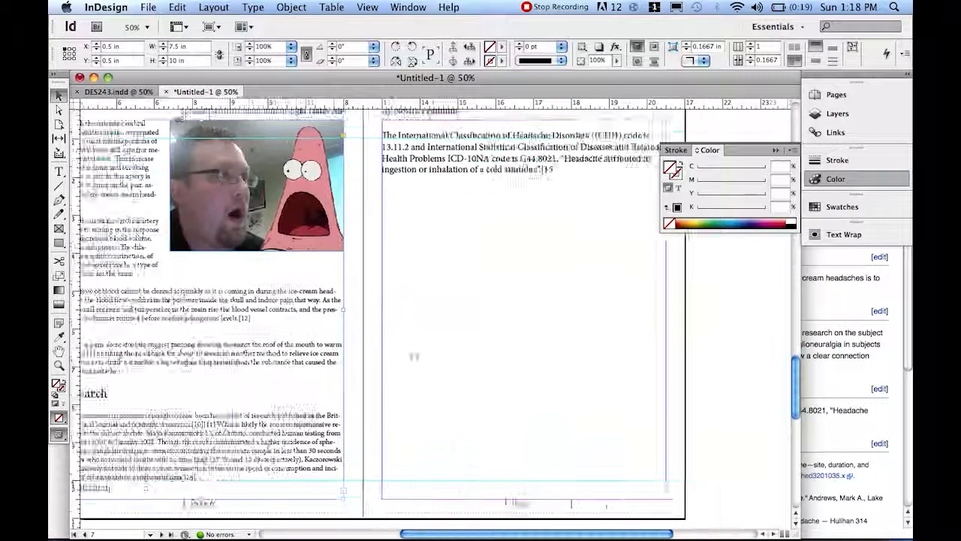
double_click(276, 467)
key(Return)
- Apply the Header character style to the "Classification" heading on page 7
scroll(348, 310, up, 4)
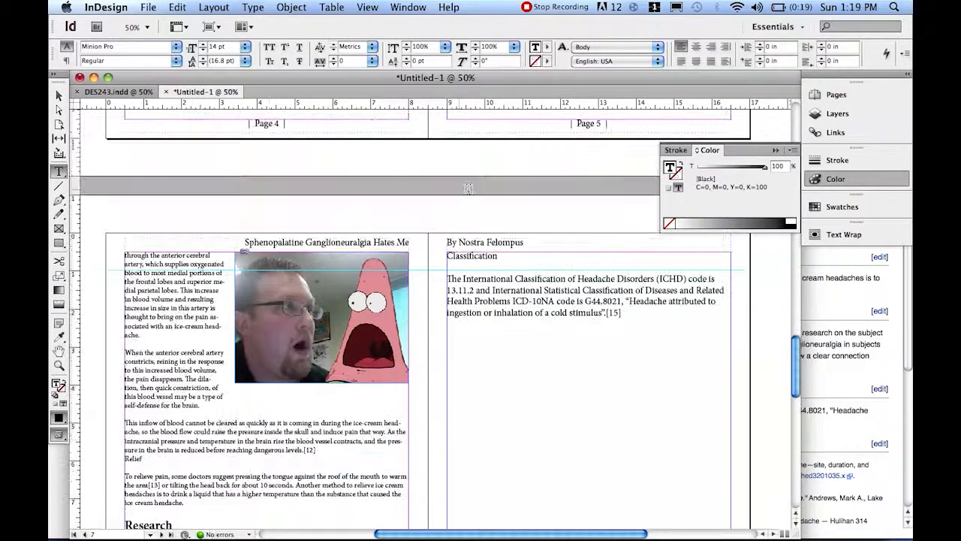
drag(504, 257, 437, 253)
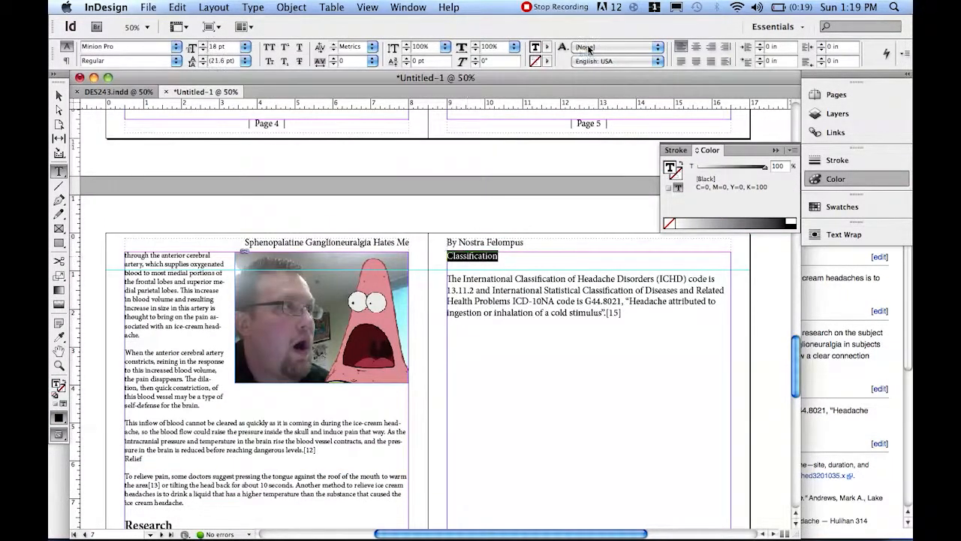
click(586, 50)
click(596, 80)
- Apply the Body character style to the paragraph below the "Classification" heading and deselect it
click(499, 282)
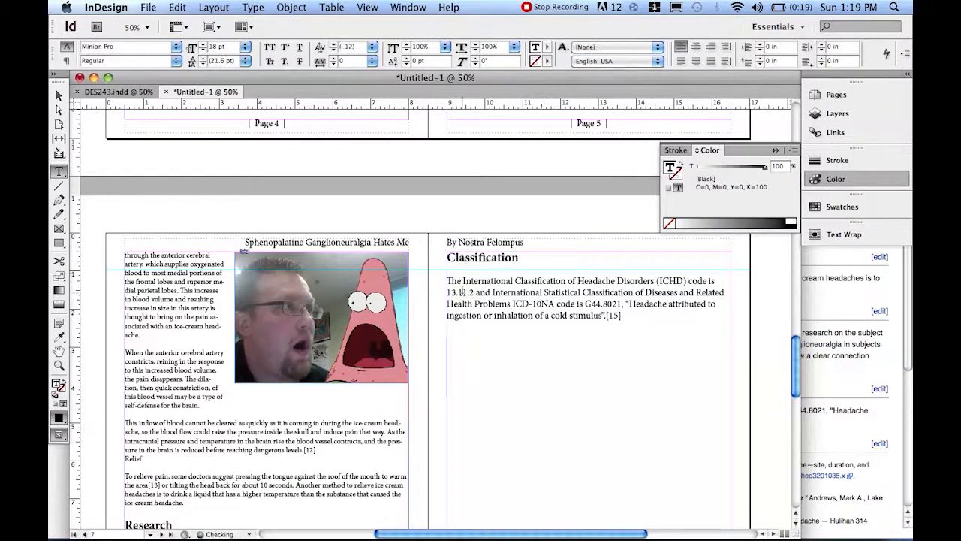
mouse_move(448, 279)
mouse_down()
mouse_move(583, 316)
mouse_move(622, 316)
mouse_move(448, 269)
mouse_up()
click(614, 317)
click(547, 49)
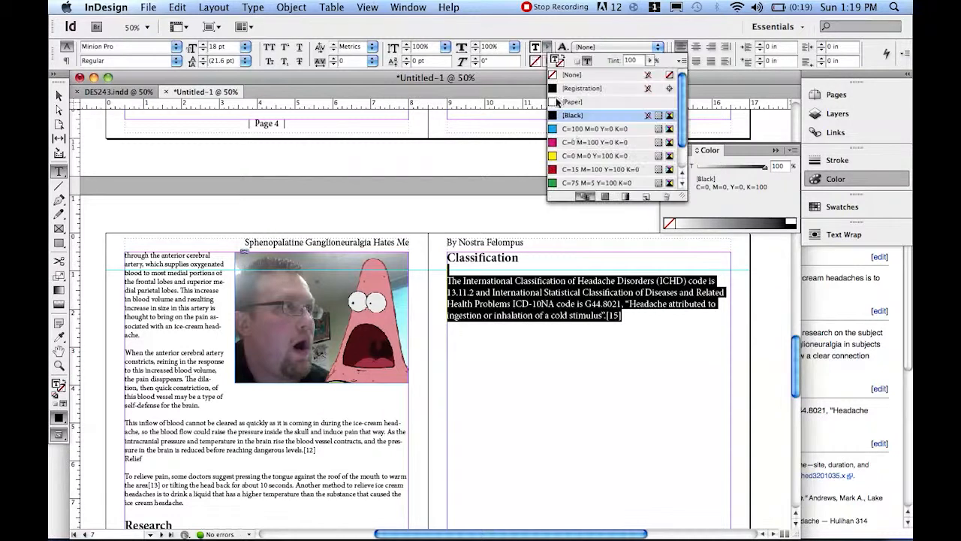
click(590, 50)
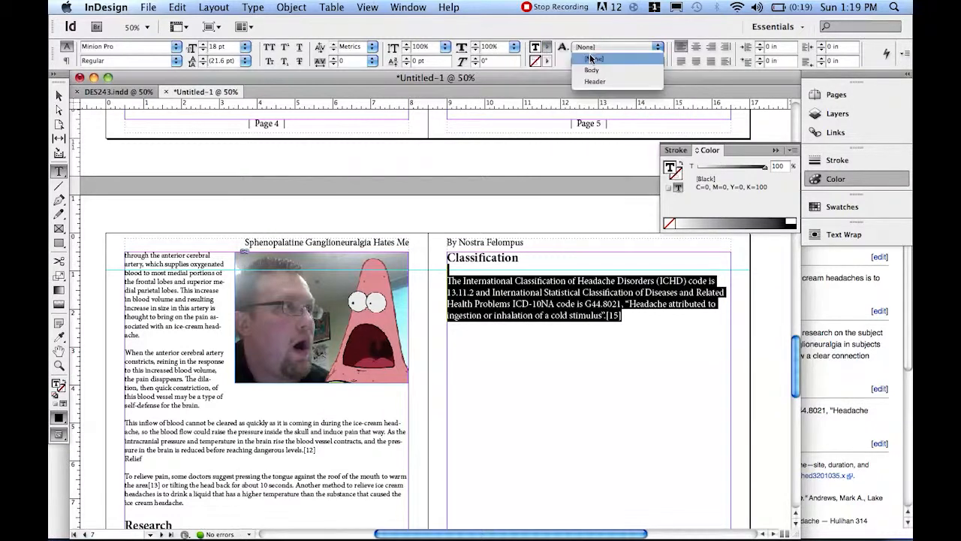
click(592, 70)
click(567, 396)
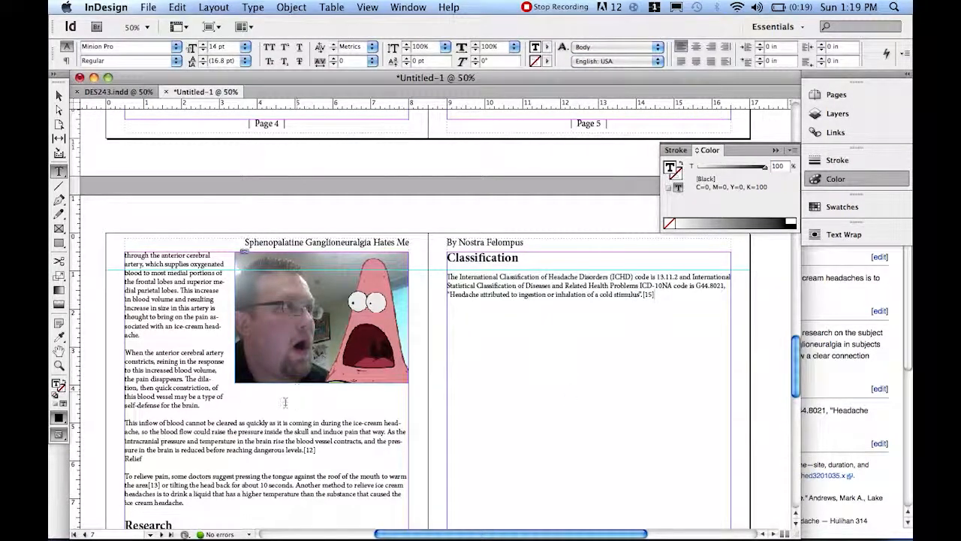
- Switch to Firefox to check the Wikipedia article's section headings, return to InDesign and review the styled pages
scroll(293, 402, up, 5)
key(super+Tab)
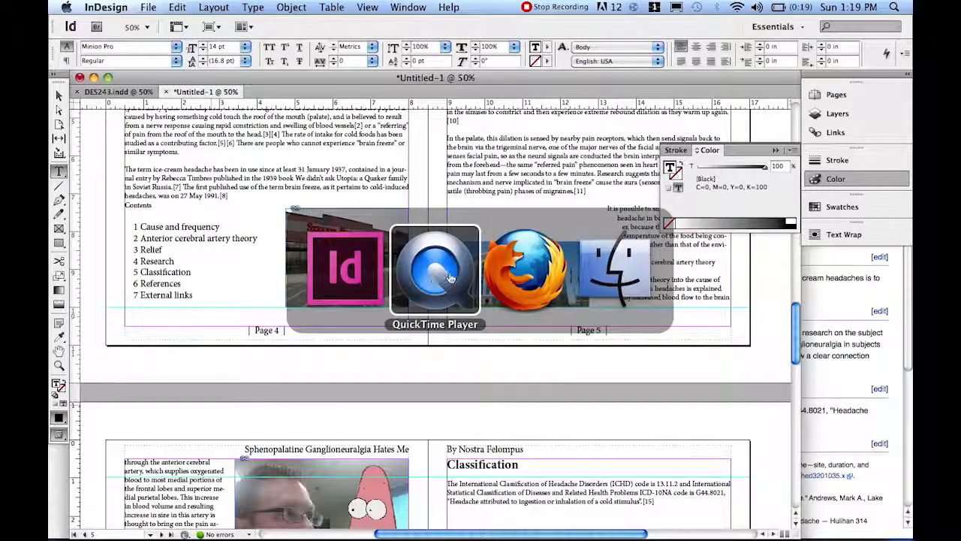
key(super+Tab)
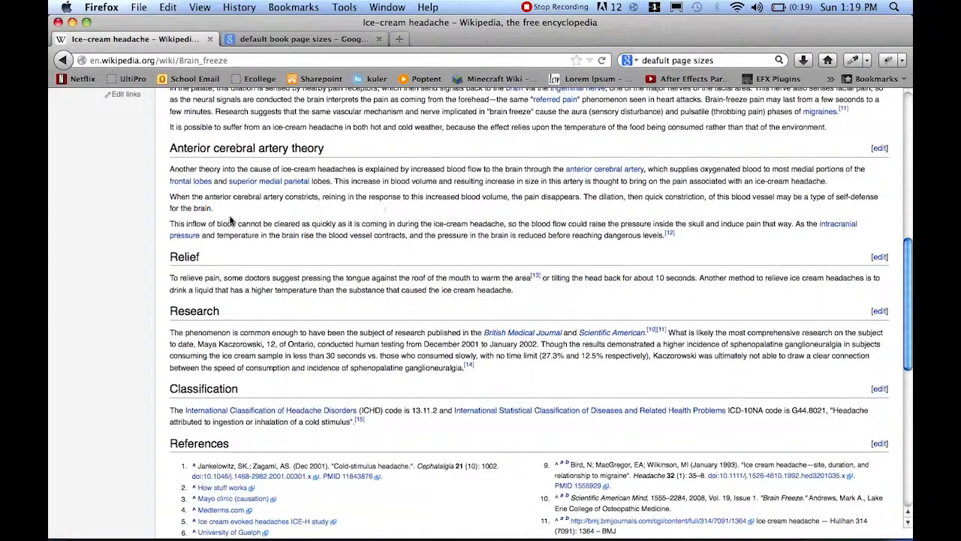
key(super+Tab)
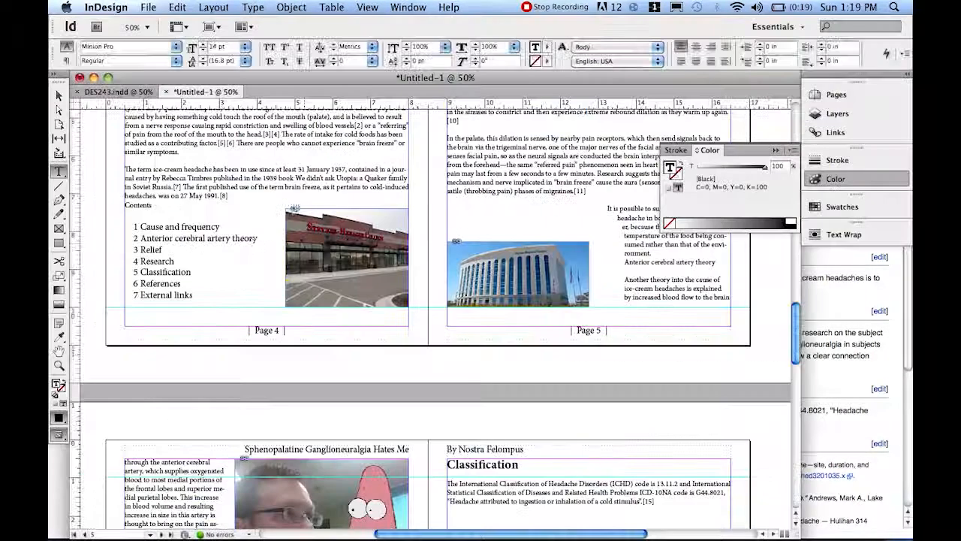
scroll(484, 279, down, 5)
scroll(486, 277, down, 5)
scroll(492, 301, up, 7)
scroll(494, 318, down, 10)
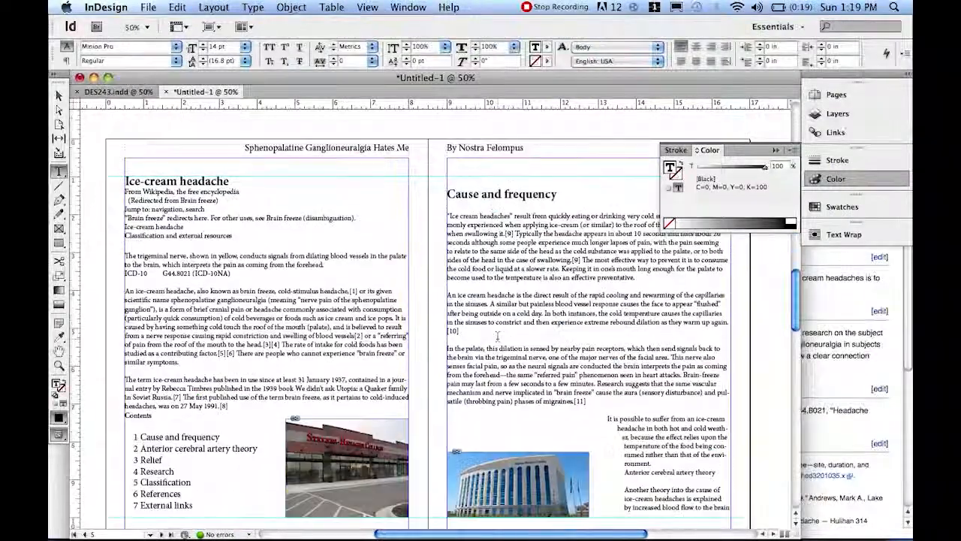
- Insert a blank line above the "Relief" heading on page 6 and apply the Header character style to it
scroll(561, 371, down, 8)
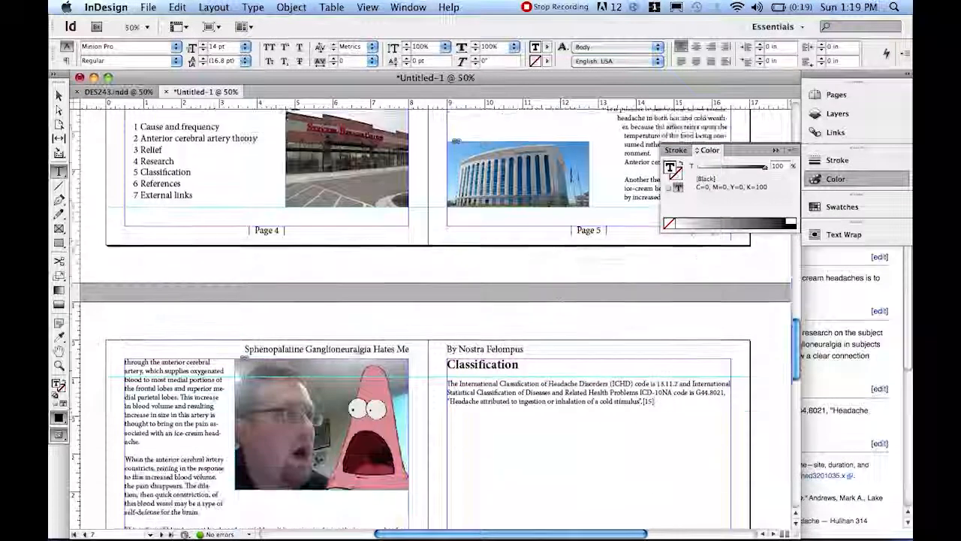
click(148, 432)
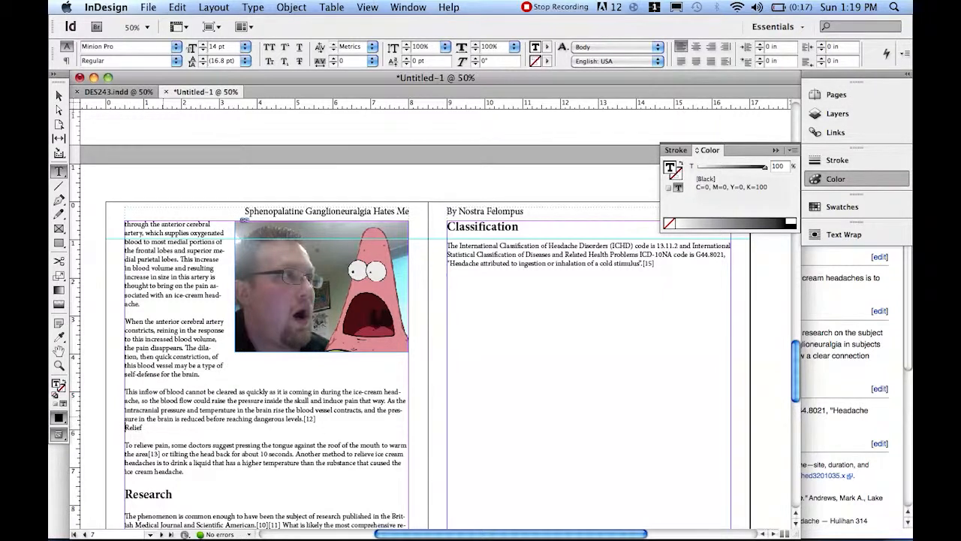
key(Return)
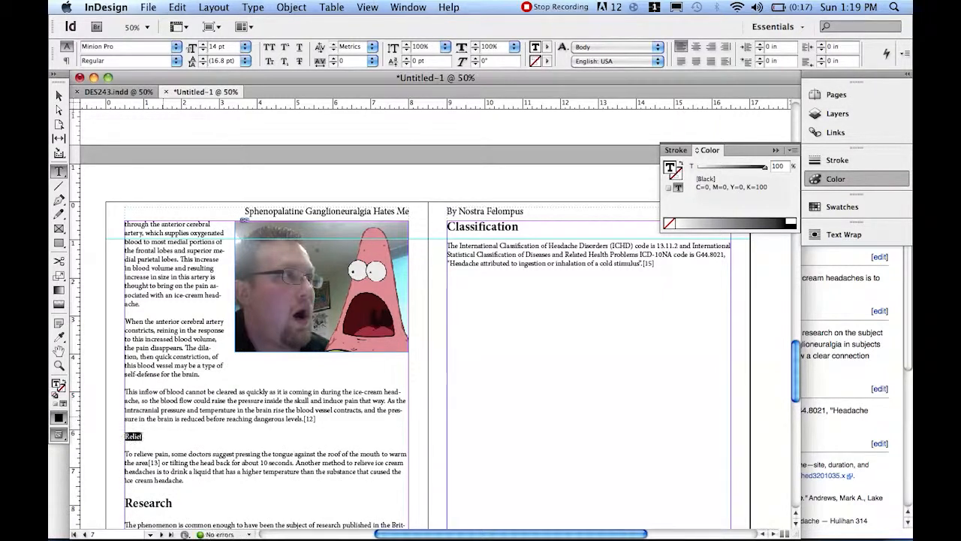
click(658, 48)
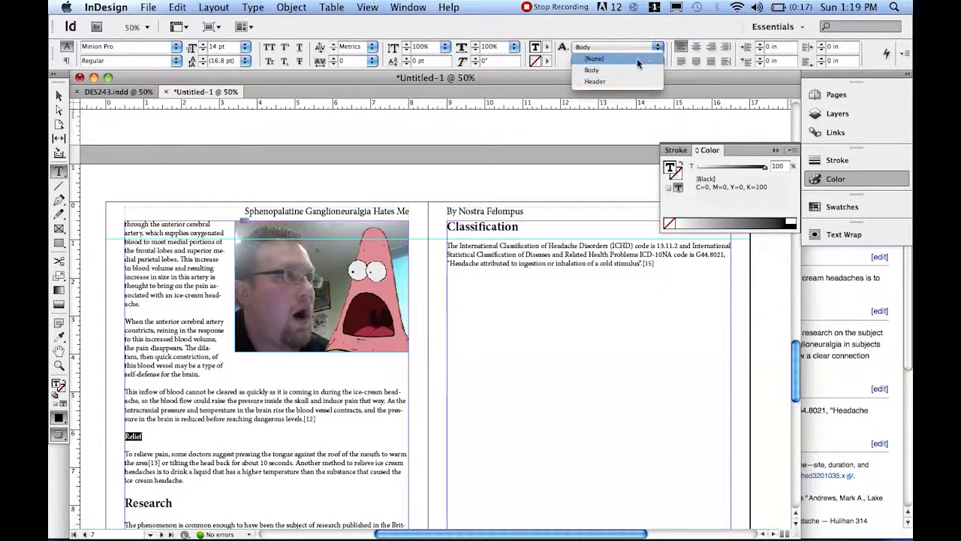
click(629, 82)
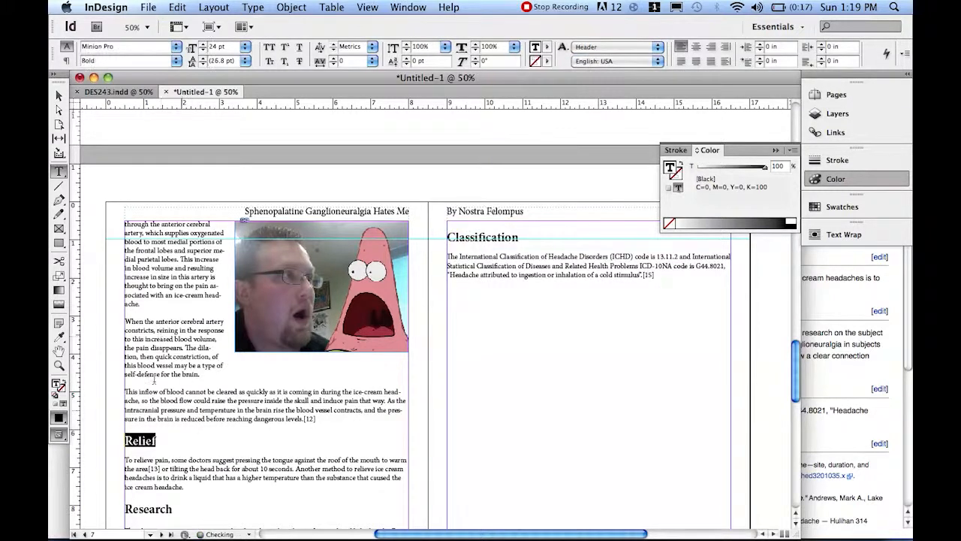
- Switch to Firefox to check which section heading precedes Relief in the Wikipedia article, and return to InDesign
key(super+Tab)
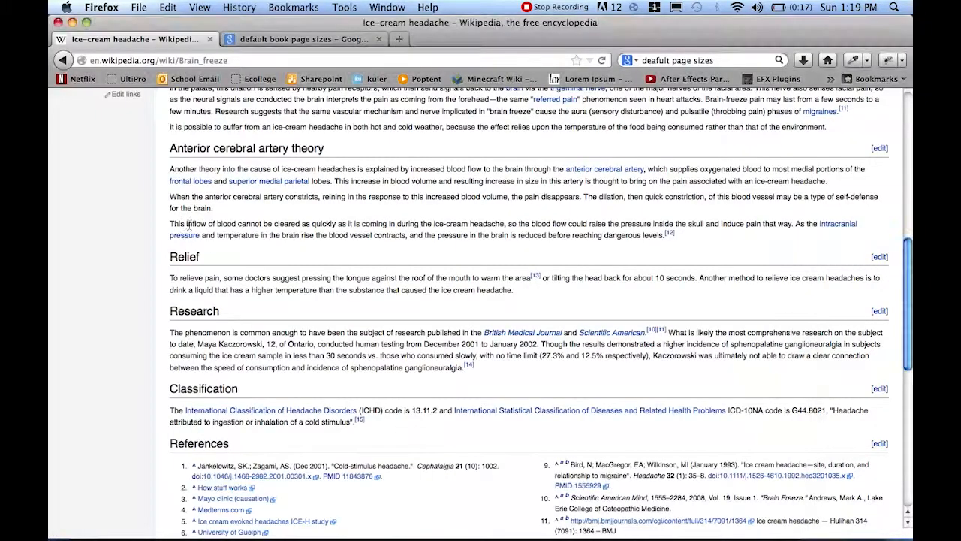
key(super+Tab)
key(super+Tab)
key(super+Tab)
- Insert a blank line above the "Anterior cerebral artery theory" heading on page 5 and apply the Header character style to it
scroll(381, 196, up, 5)
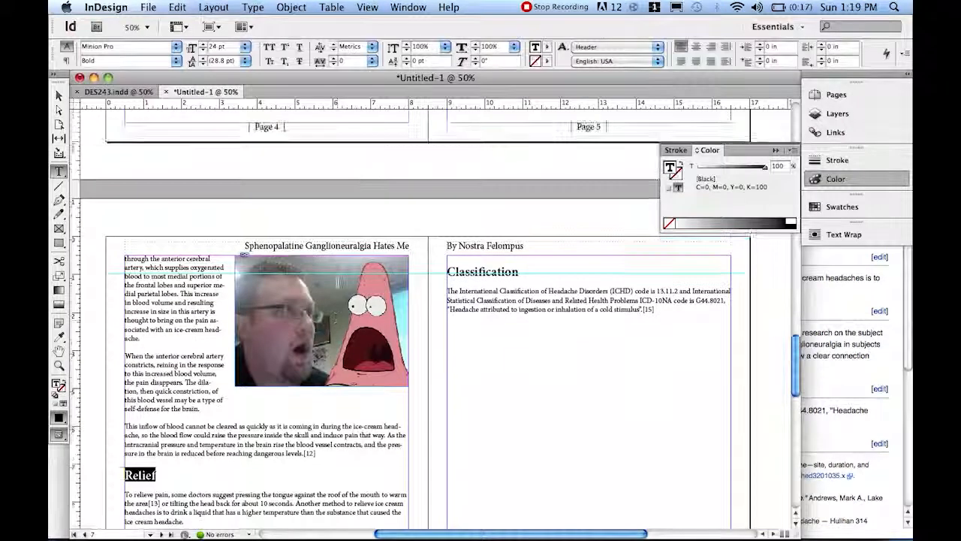
scroll(337, 283, up, 2)
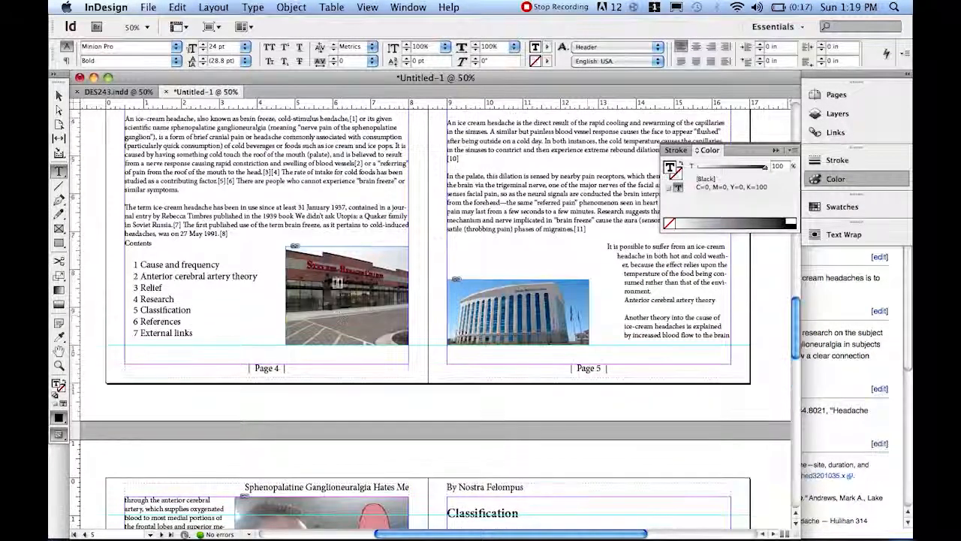
click(667, 299)
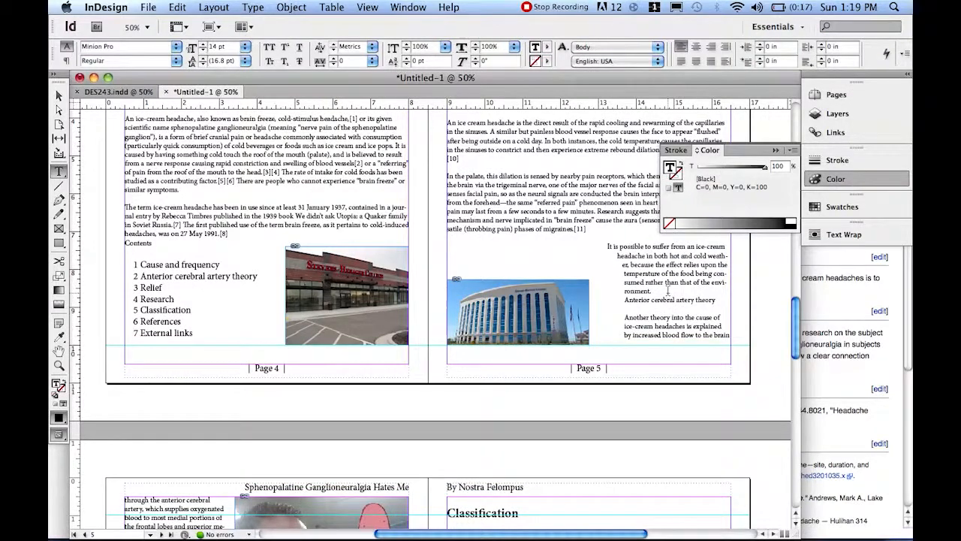
key(Return)
drag(703, 308, 617, 306)
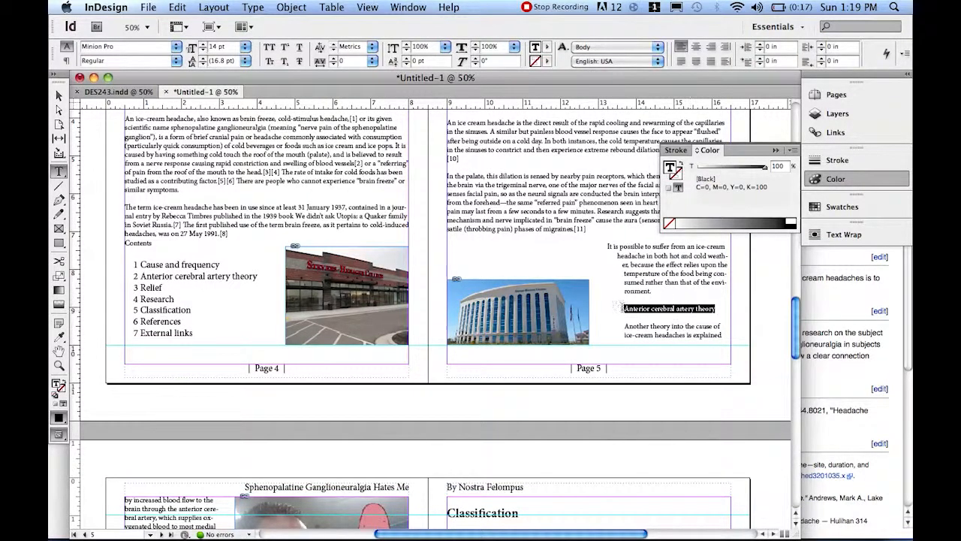
click(597, 46)
click(601, 79)
click(633, 296)
- Review the styled headings and text flow on pages 4 to 8, including an overview at 25% zoom
scroll(615, 305, down, 10)
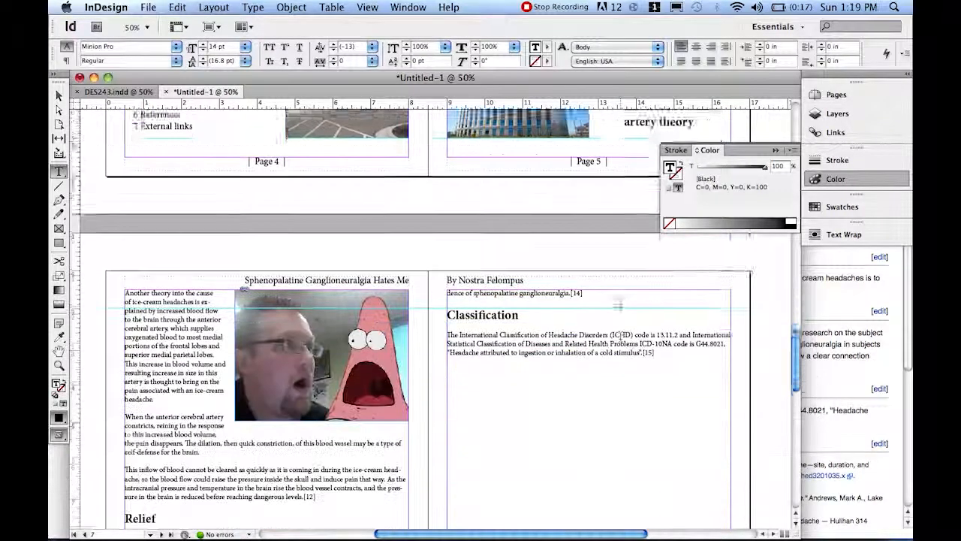
scroll(616, 296, down, 7)
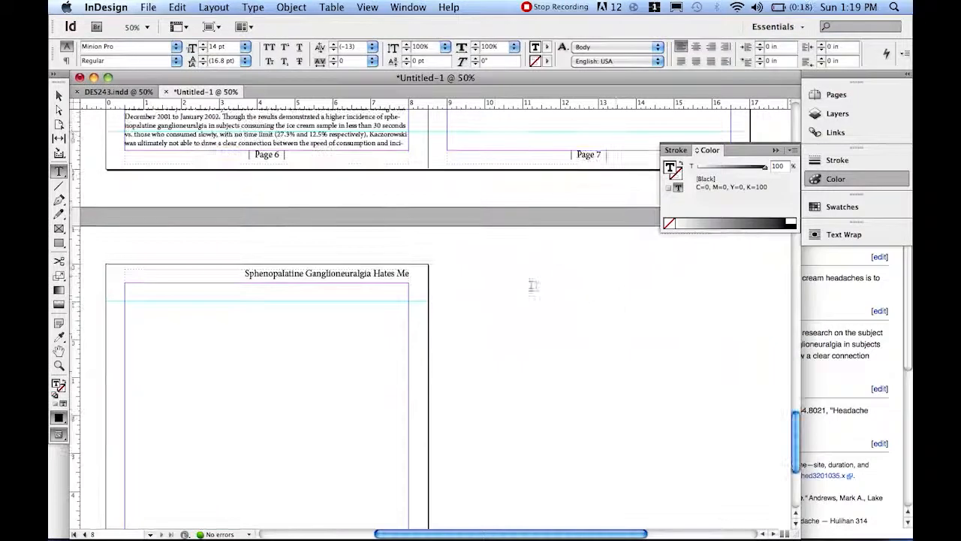
scroll(495, 272, up, 10)
scroll(522, 253, up, 5)
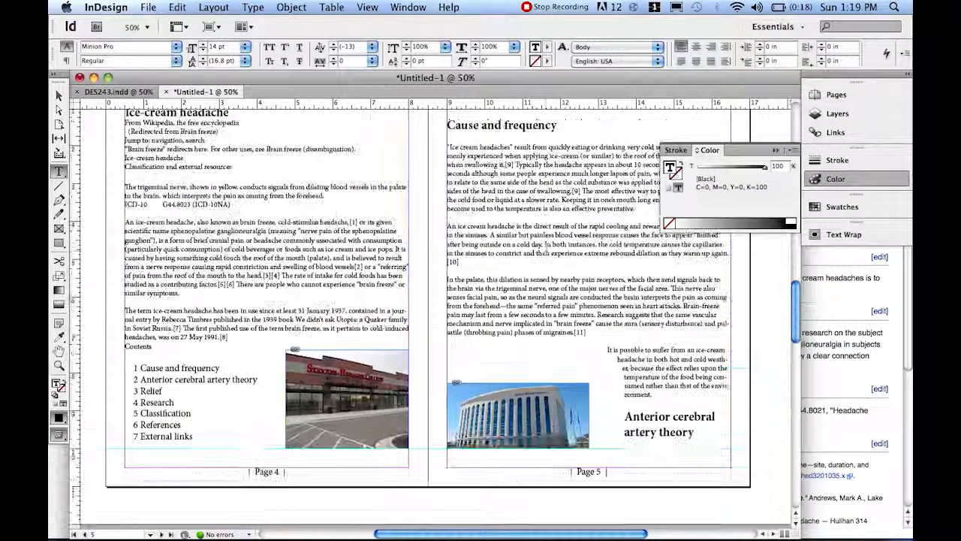
key(Escape)
key(z)
alt+click(519, 321)
scroll(449, 335, down, 10)
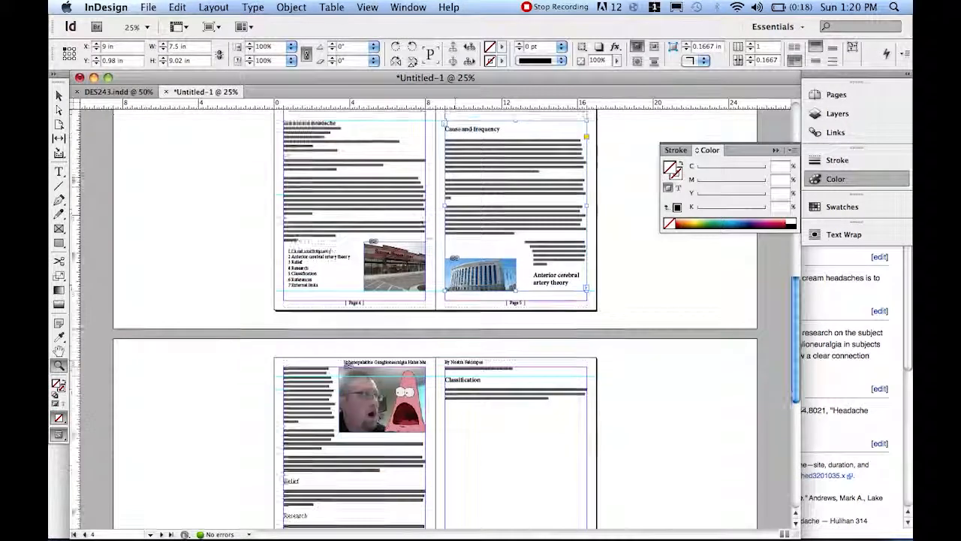
scroll(371, 339, down, 4)
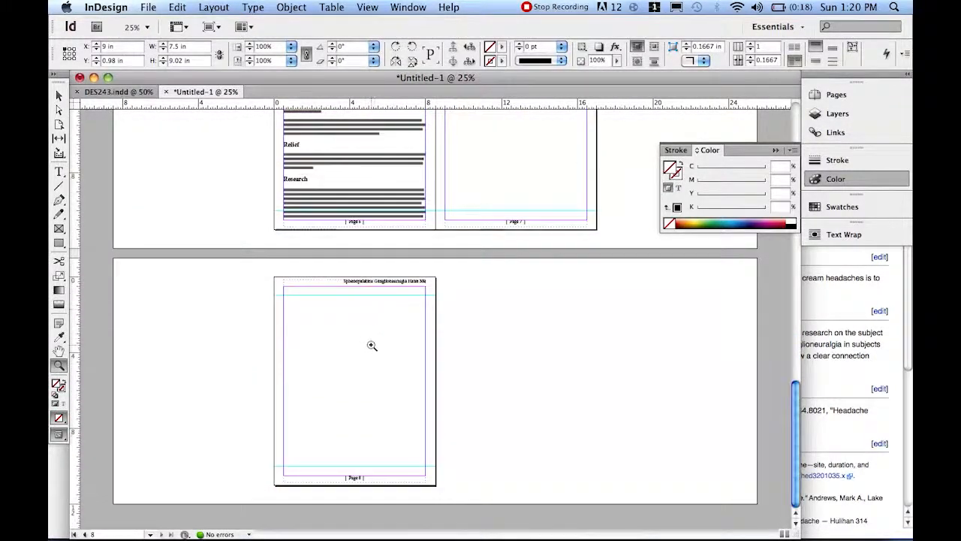
- Inspect the empty text frame on page 8 and the text frame under the "Classification" heading on page 7
key(v)
click(377, 361)
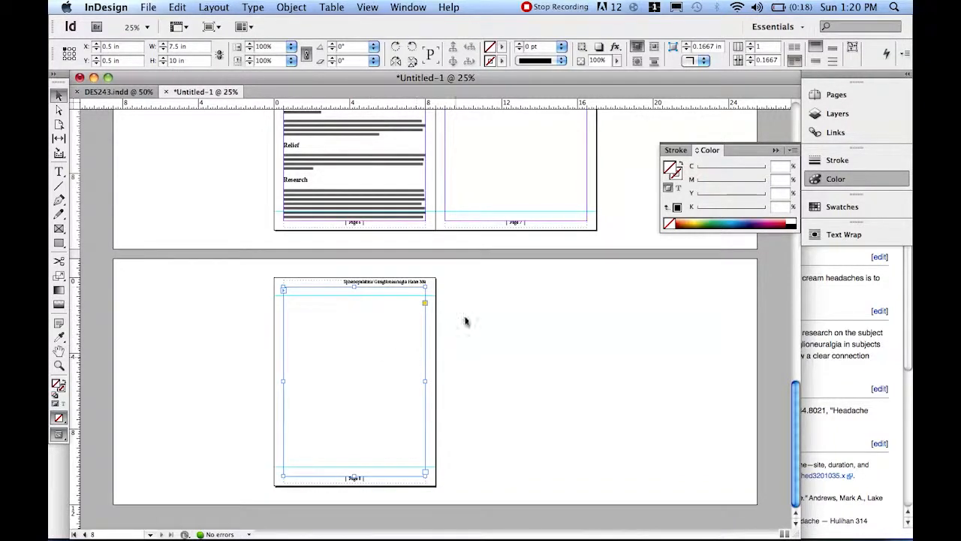
scroll(516, 279, up, 3)
click(512, 223)
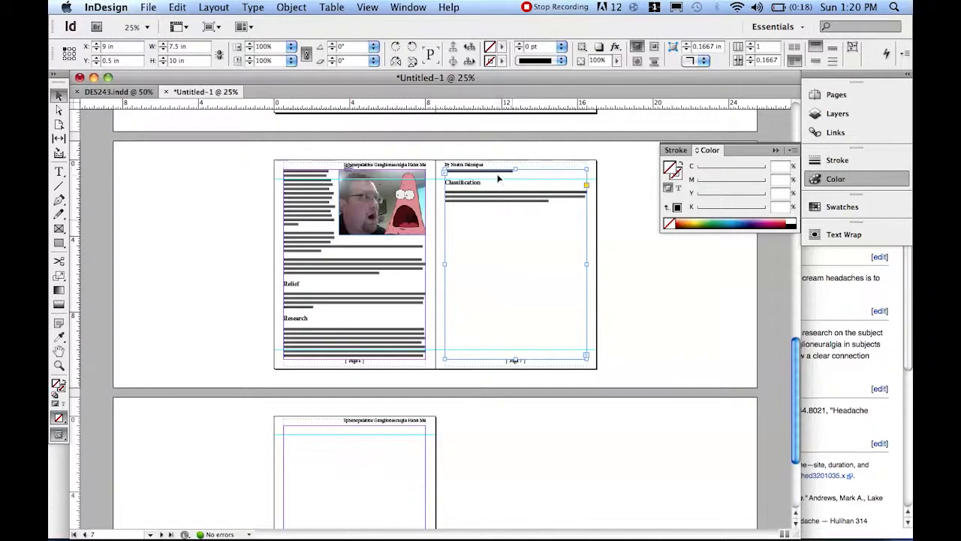
scroll(402, 451, down, 2)
scroll(337, 278, up, 2)
scroll(357, 375, down, 3)
click(364, 422)
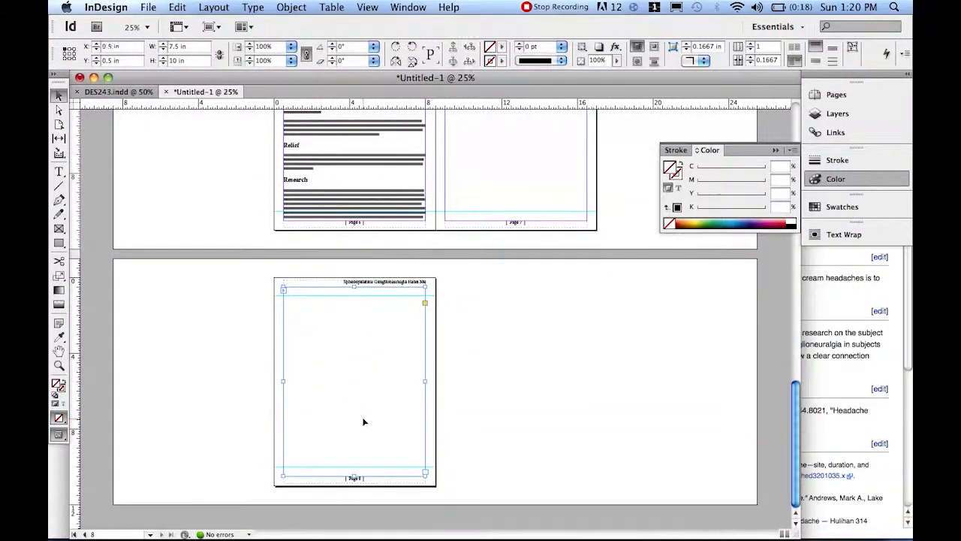
double_click(368, 422)
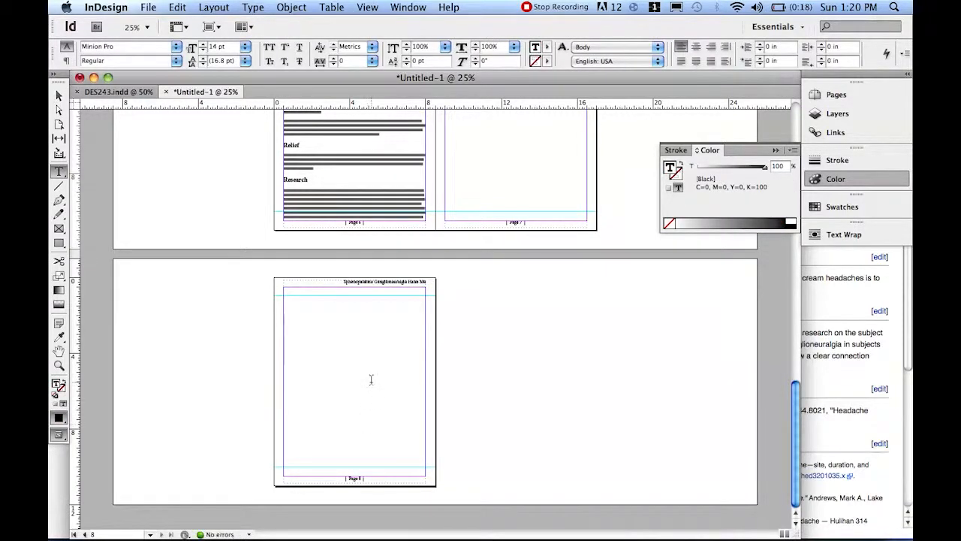
scroll(465, 188, up, 2)
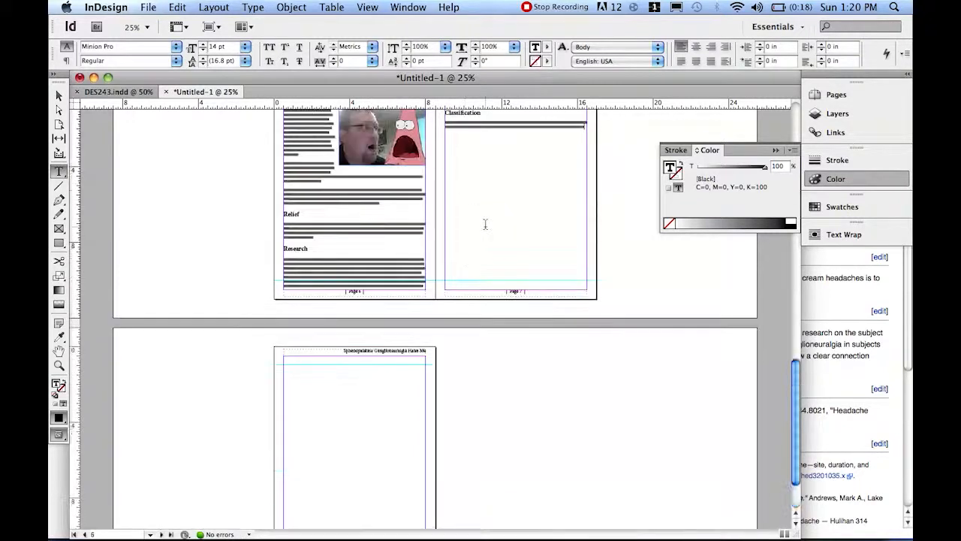
scroll(508, 203, up, 3)
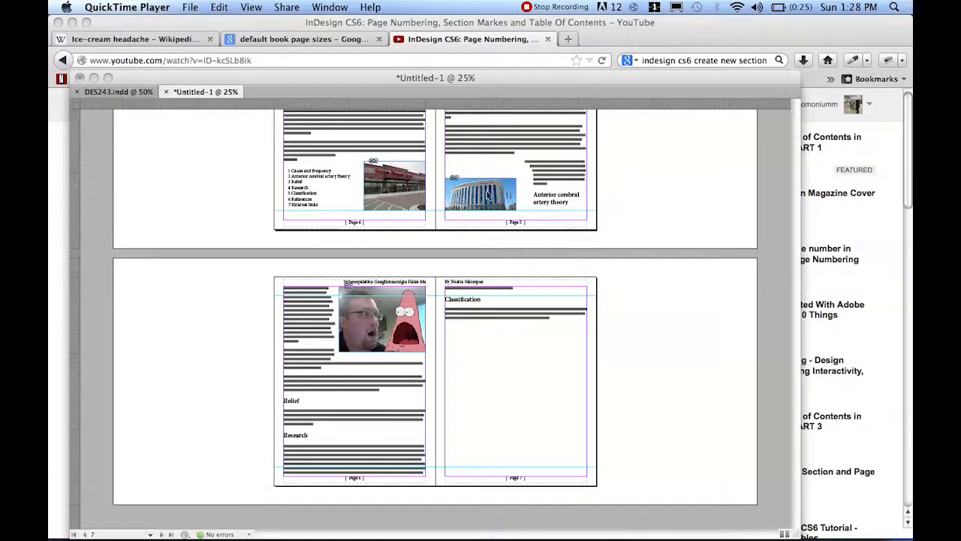
- Return to the InDesign document and examine its pages from the title page to the last spread at 50% zoom
click(435, 195)
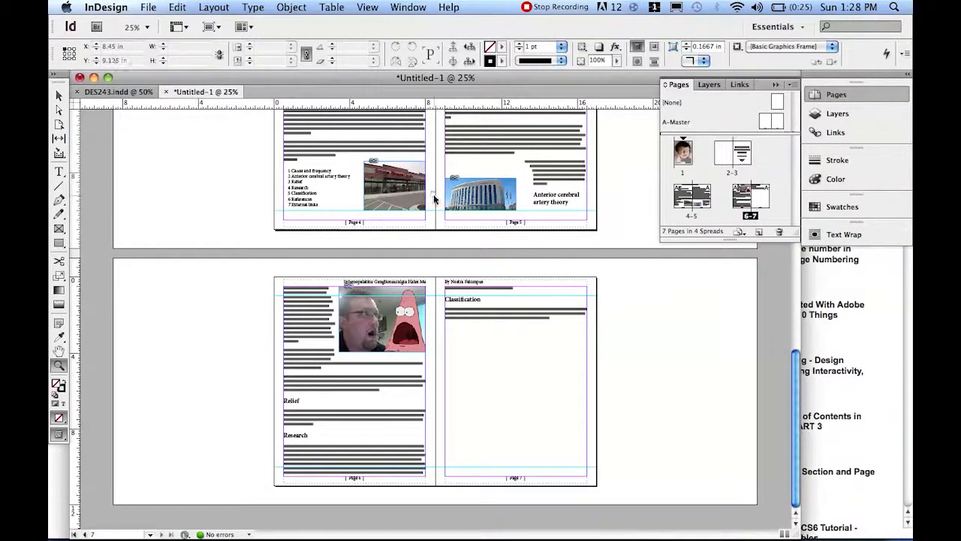
click(434, 198)
scroll(449, 238, up, 5)
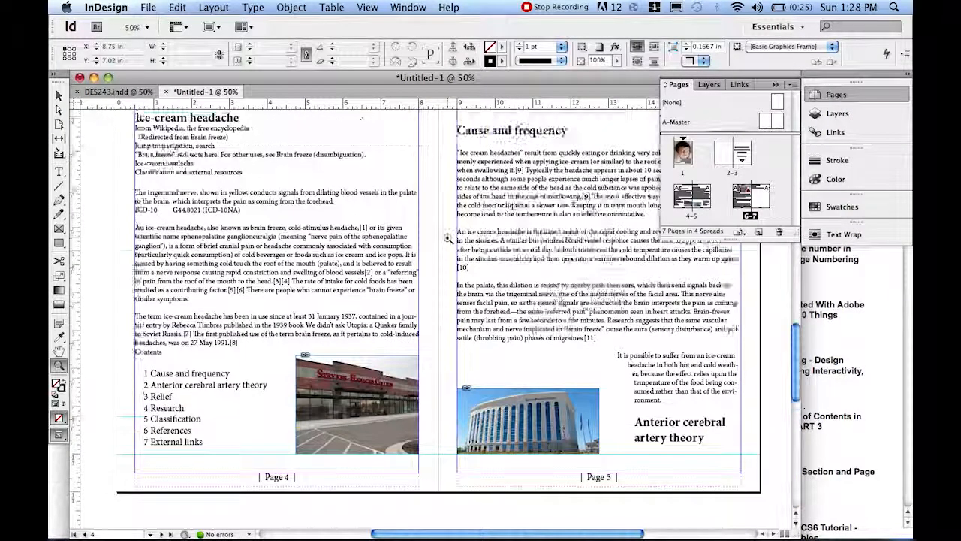
scroll(448, 241, down, 10)
scroll(348, 143, up, 15)
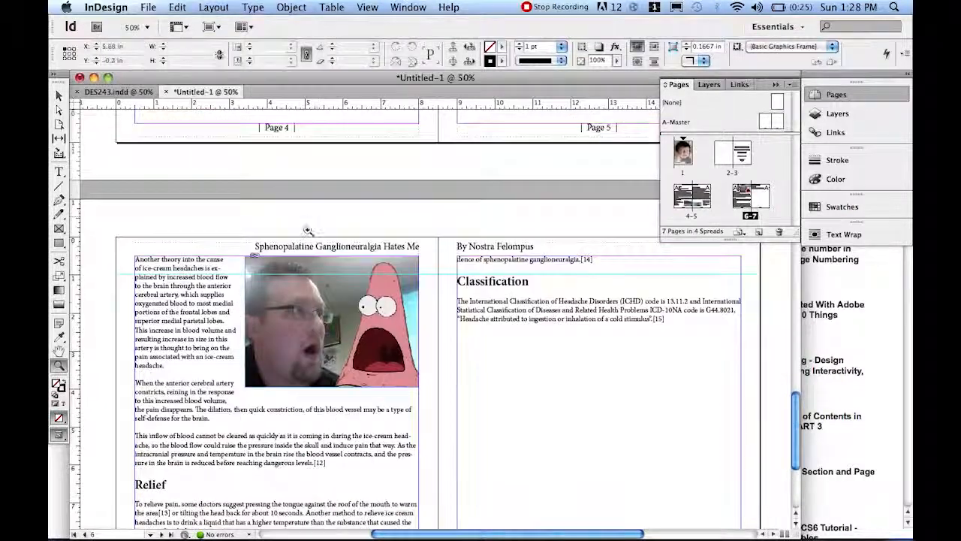
scroll(343, 155, up, 15)
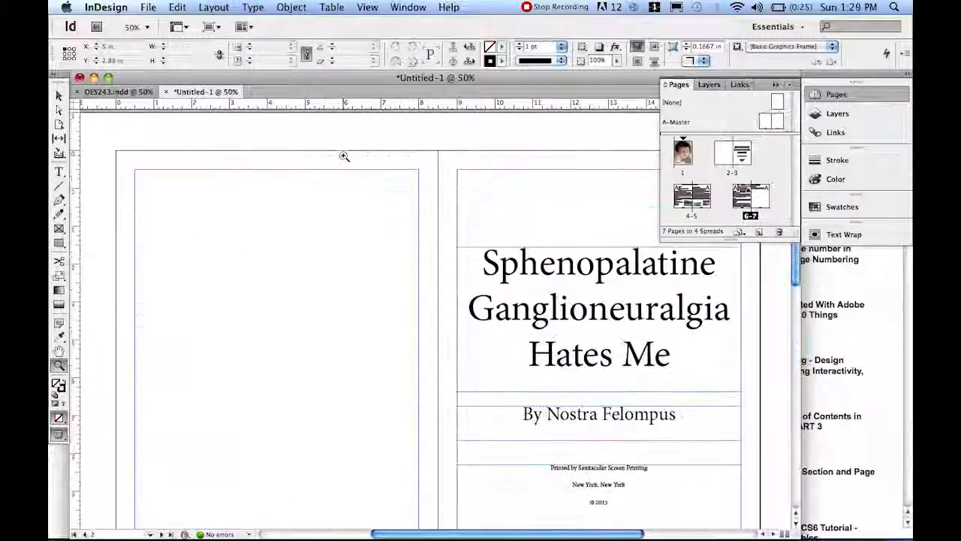
scroll(371, 166, down, 20)
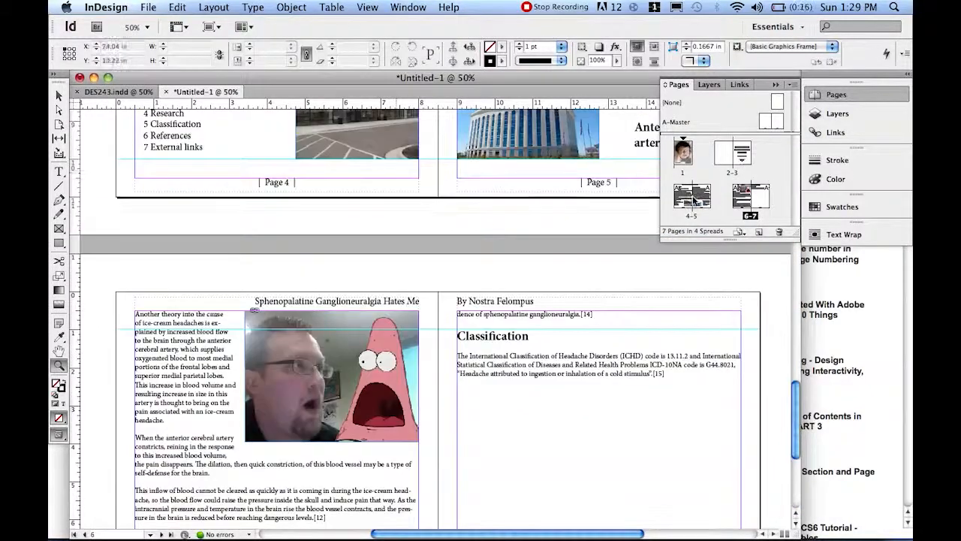
- Target the pages 4–5 spread and select the main text frame on page 5
key(v)
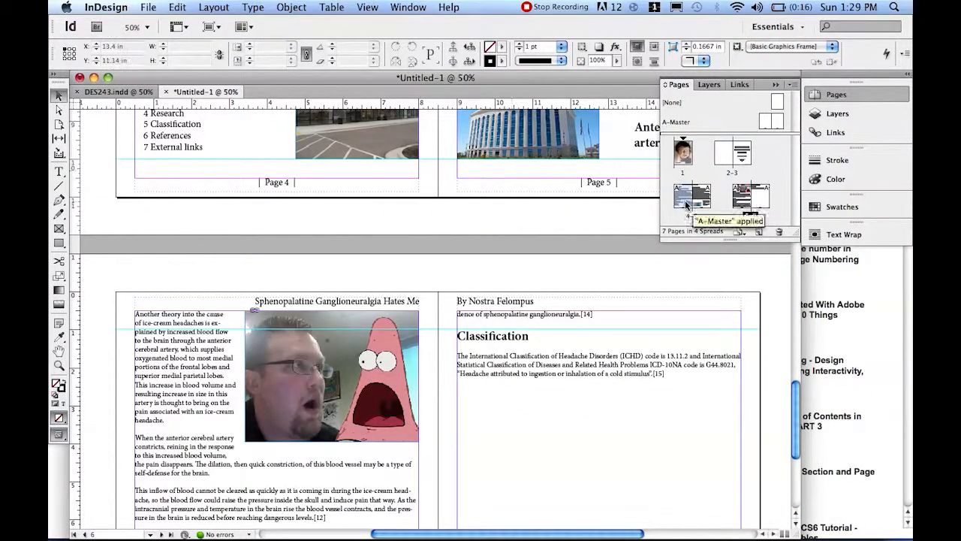
double_click(689, 218)
click(382, 131)
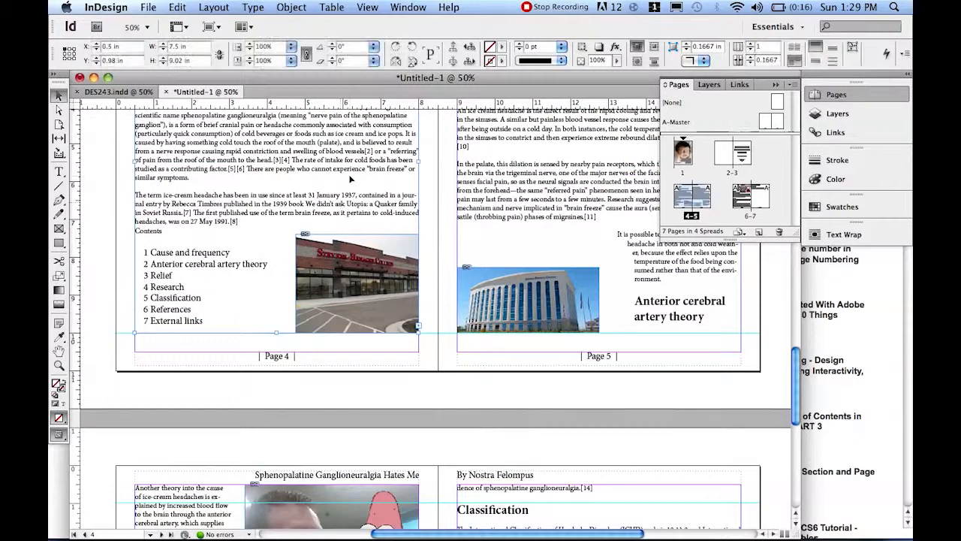
scroll(381, 131, up, 5)
scroll(381, 132, up, 5)
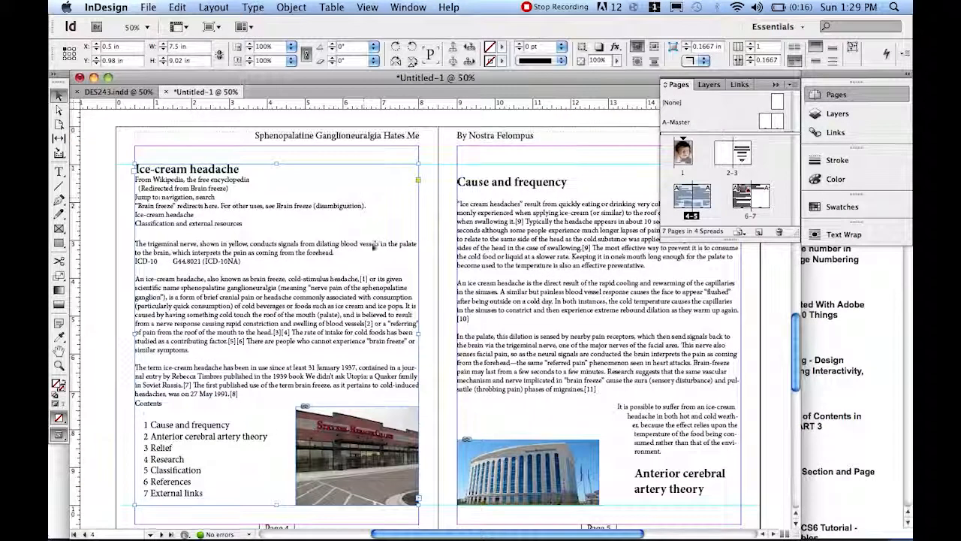
scroll(381, 131, down, 4)
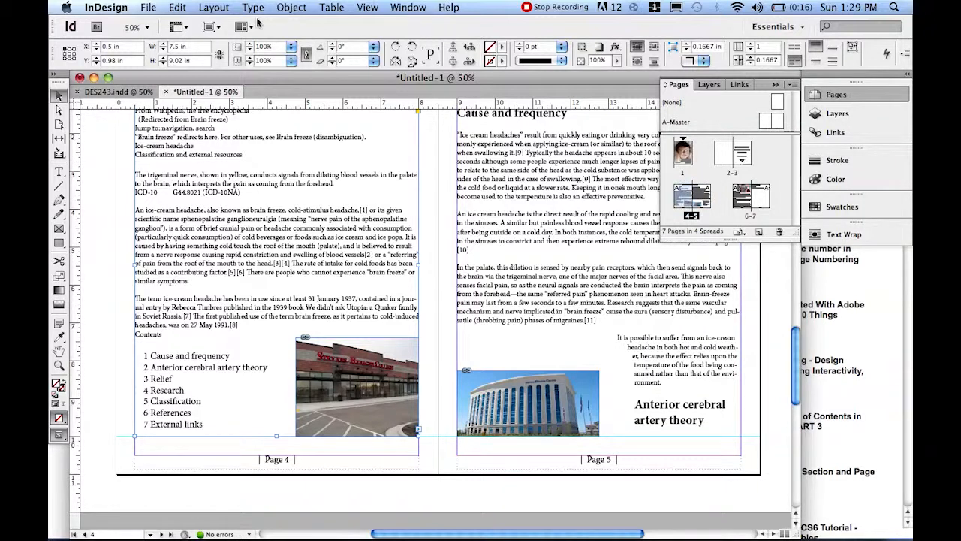
click(512, 195)
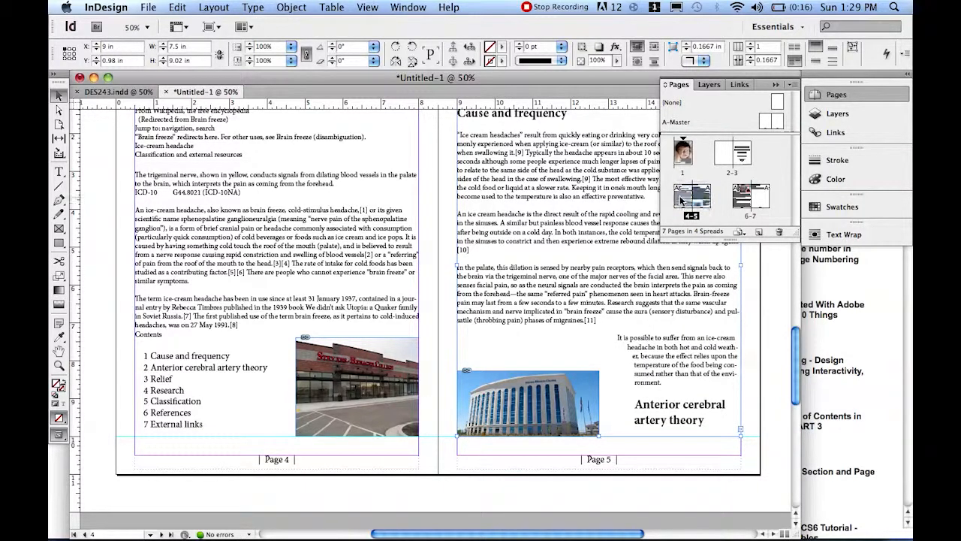
click(253, 7)
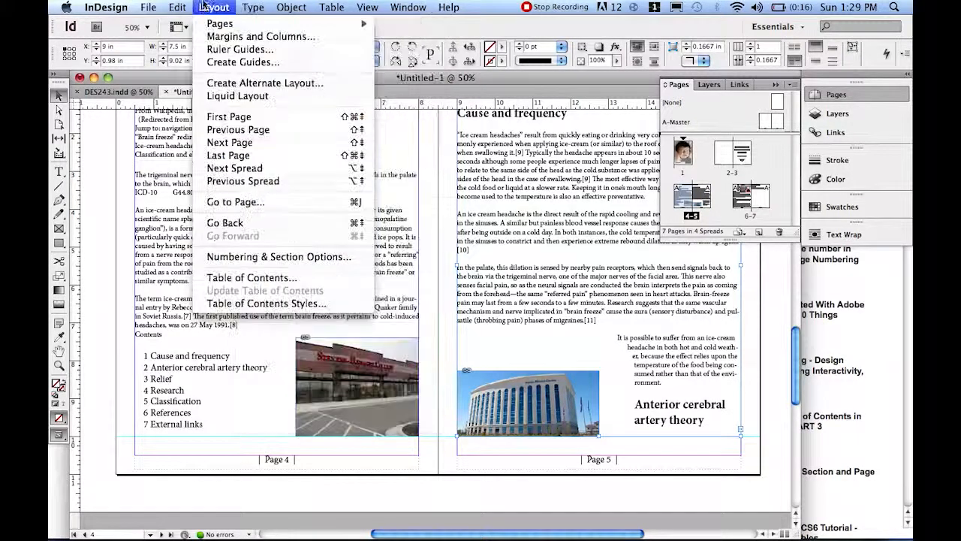
click(259, 257)
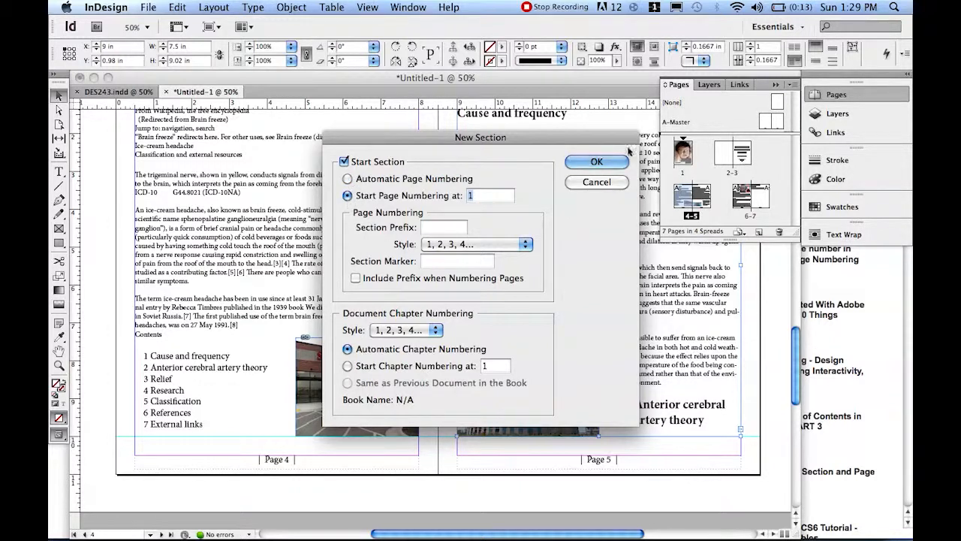
click(592, 162)
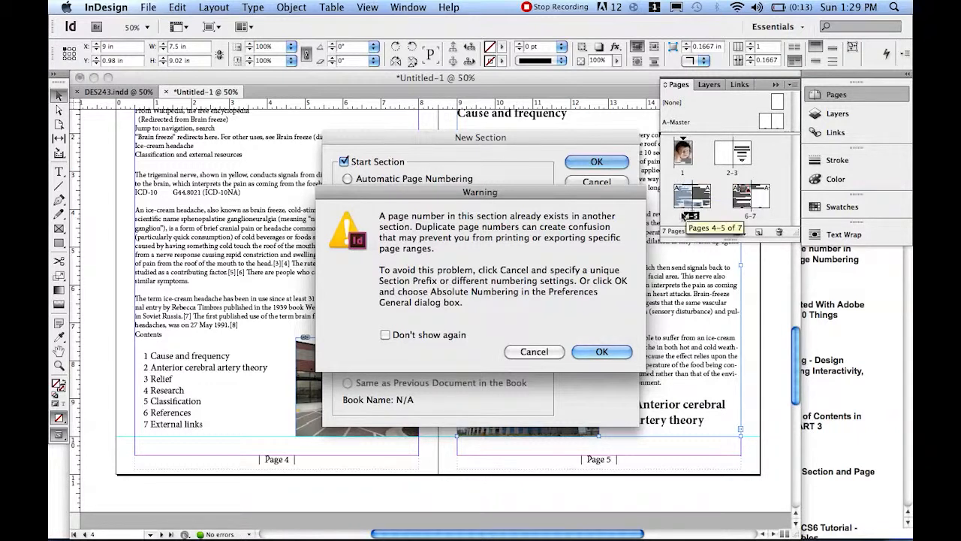
click(534, 352)
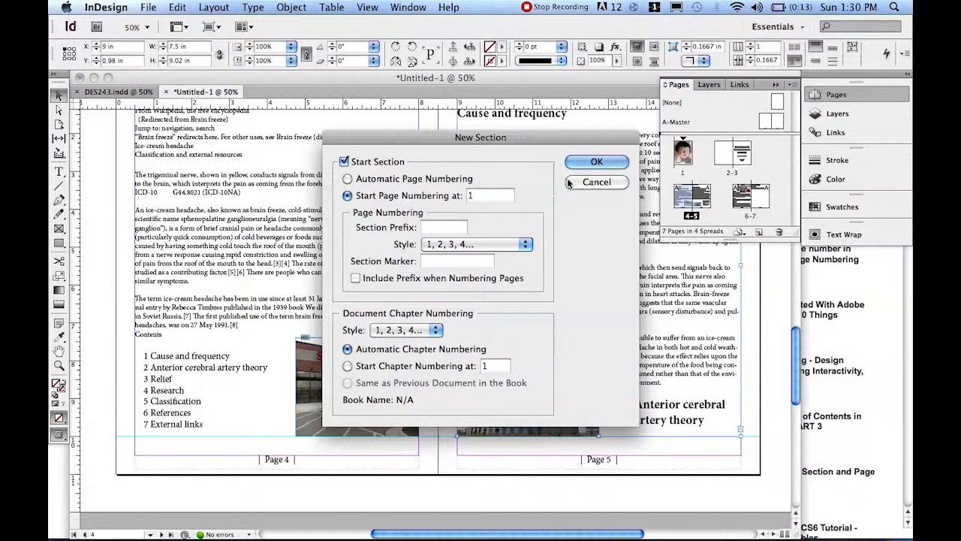
click(601, 185)
- Set the page numbering style of the section starting at the cover page to 01,02,03..
click(680, 145)
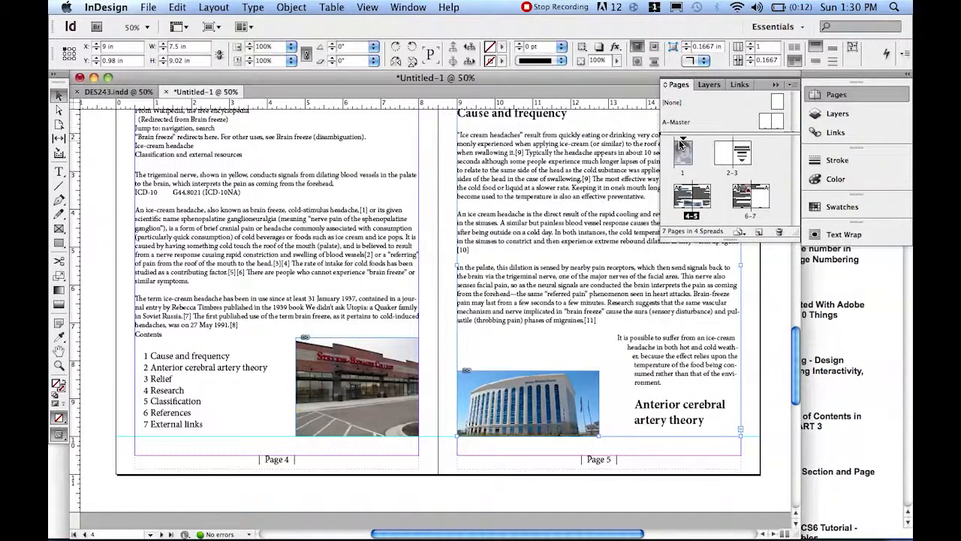
click(214, 7)
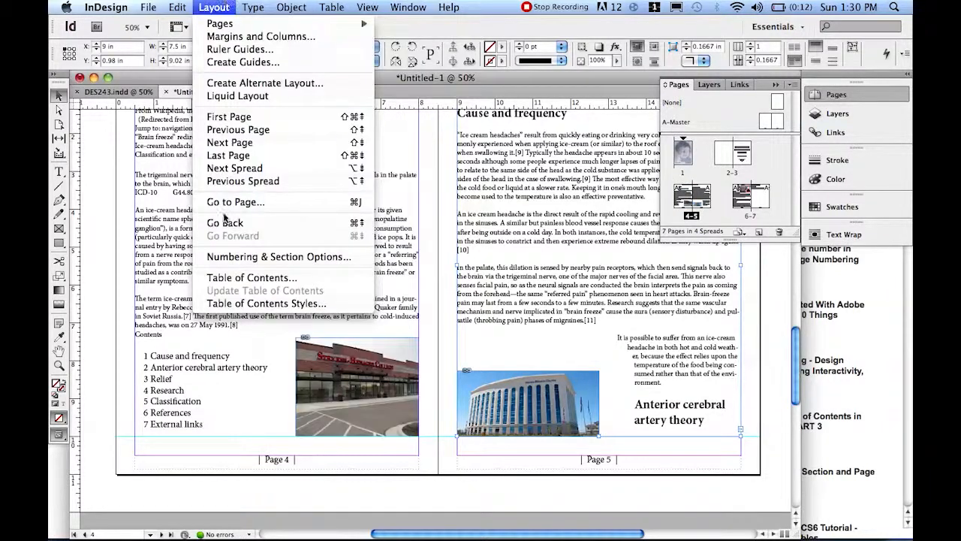
click(271, 256)
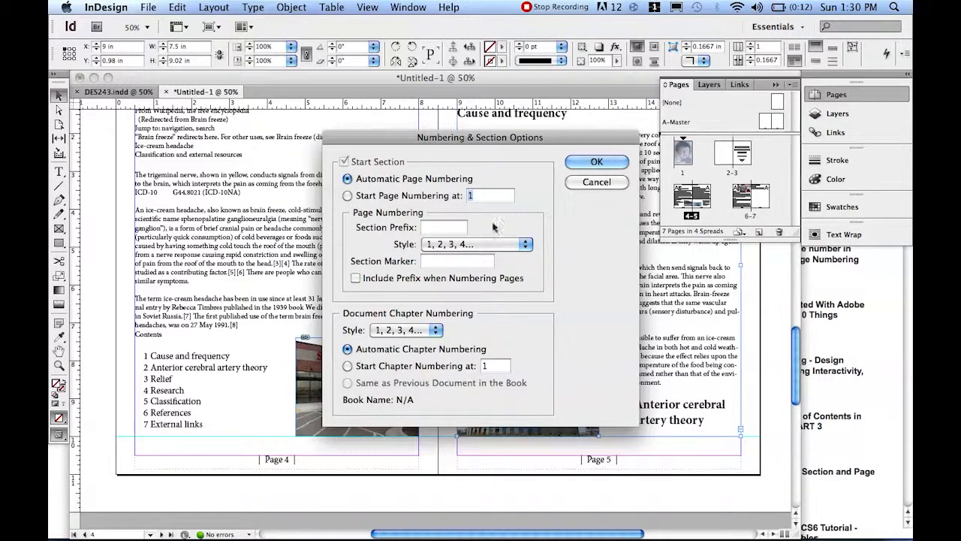
click(447, 246)
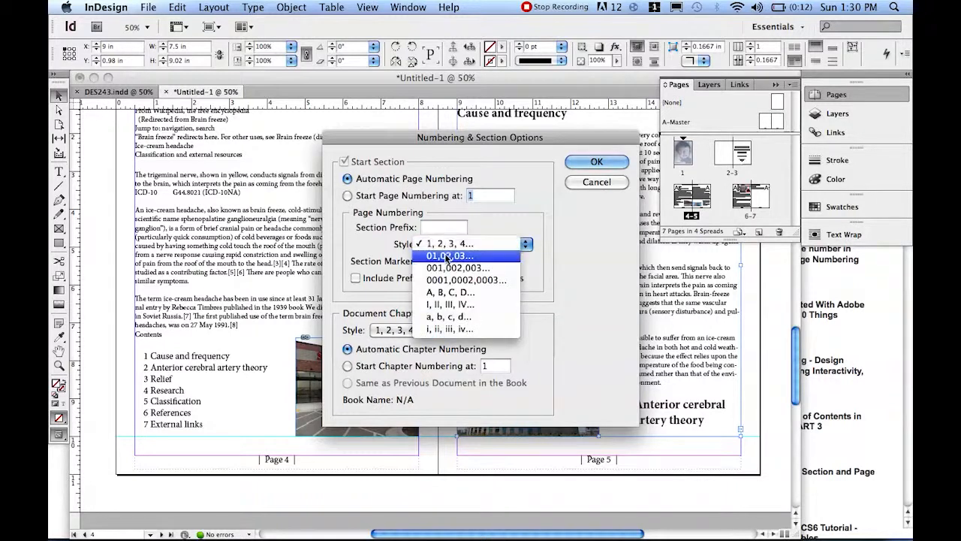
click(448, 256)
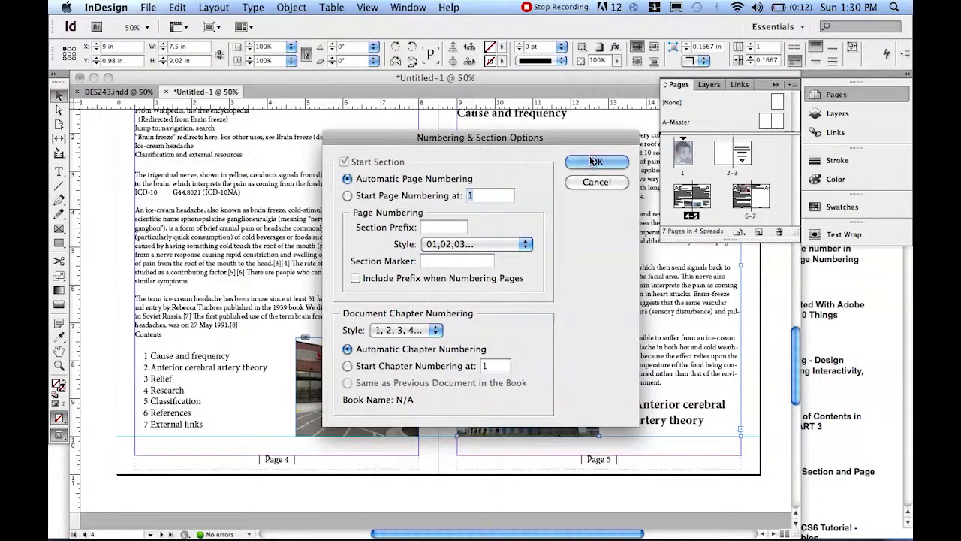
click(594, 163)
- Try to start a new section on the 04–05 spread, with page numbering starting at 1 in the 1, 2, 3, 4... style
scroll(506, 215, down, 1)
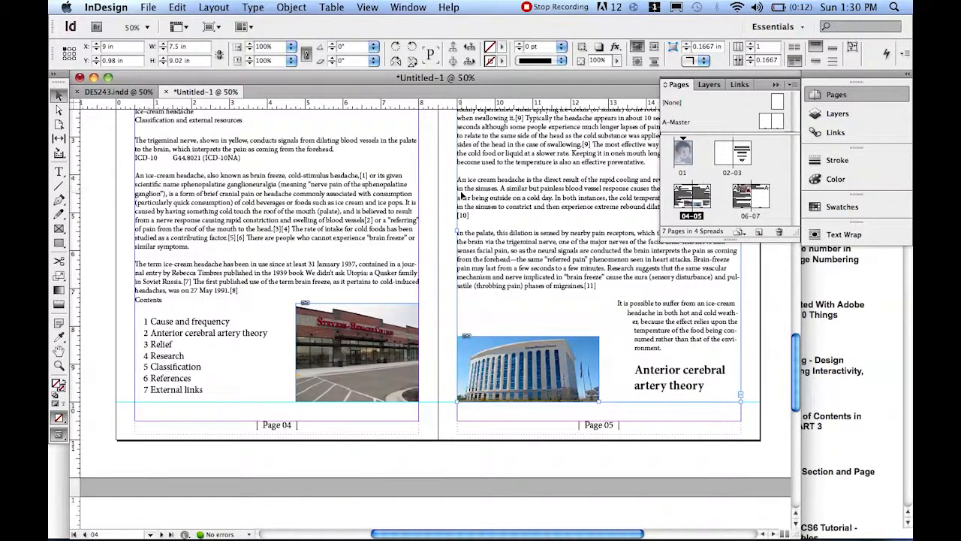
scroll(348, 239, down, 6)
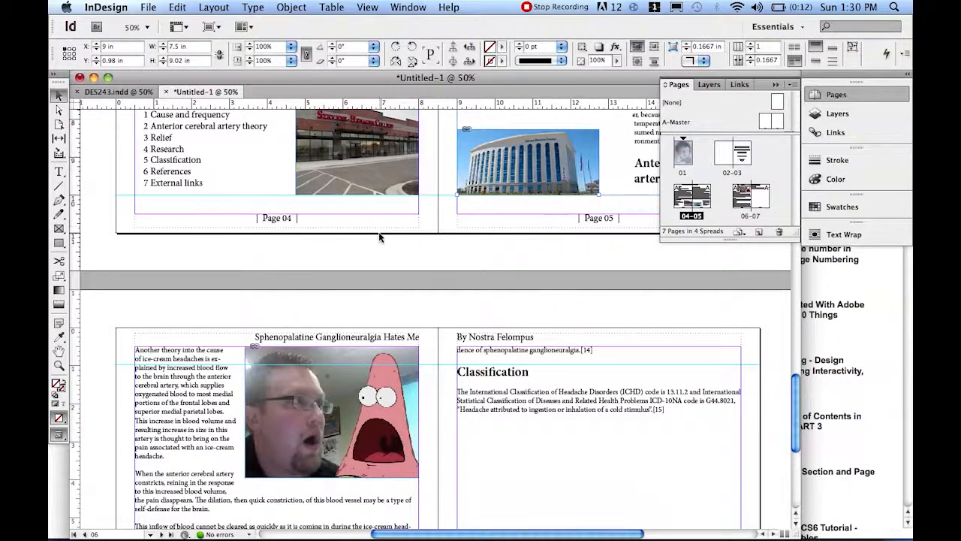
scroll(379, 231, up, 8)
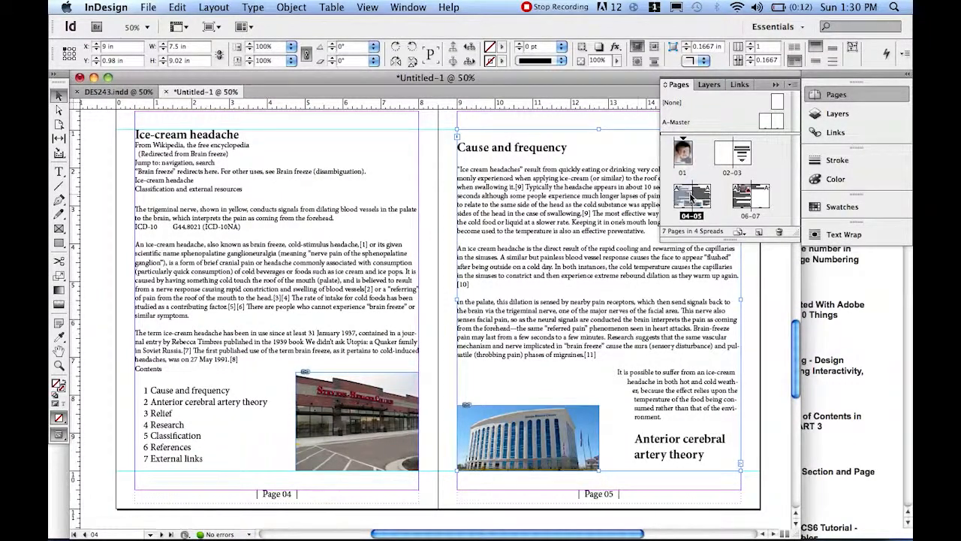
click(218, 7)
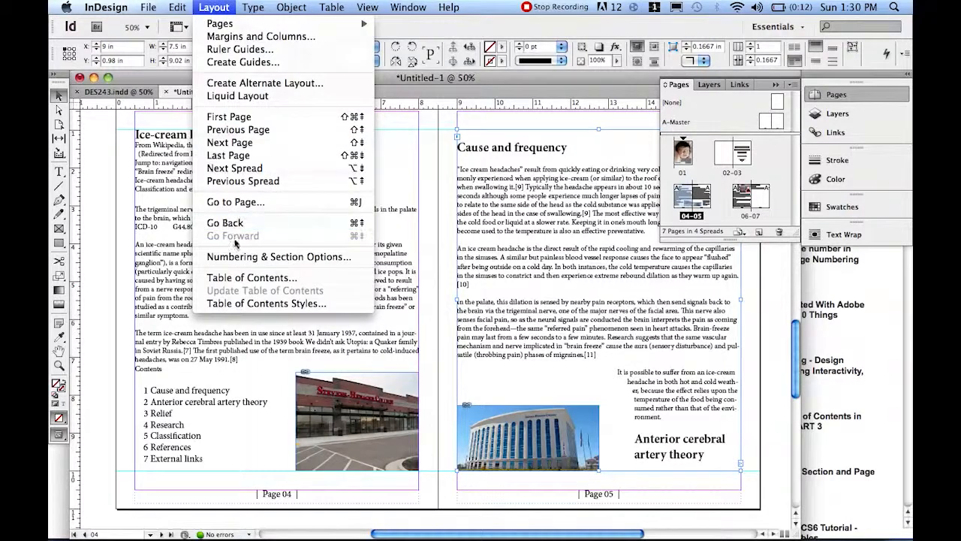
click(240, 256)
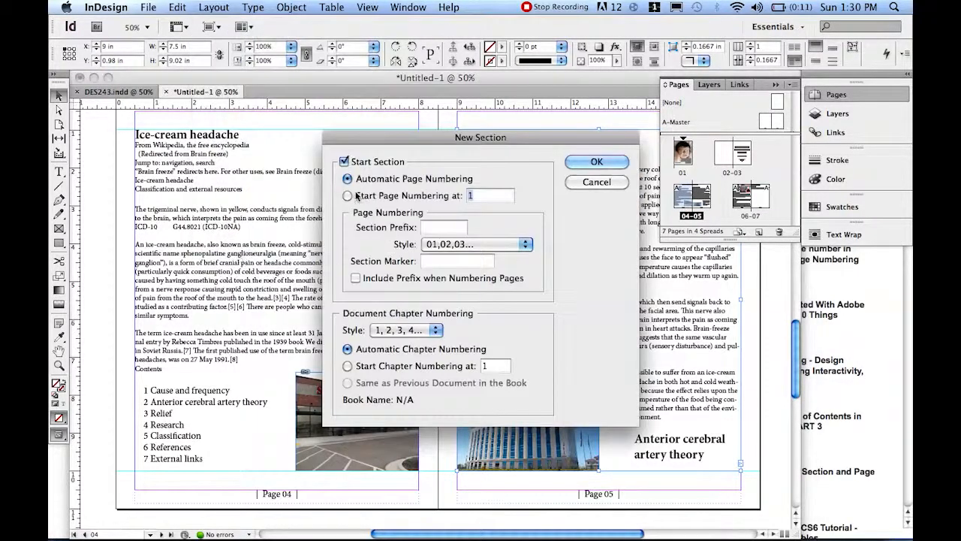
click(356, 196)
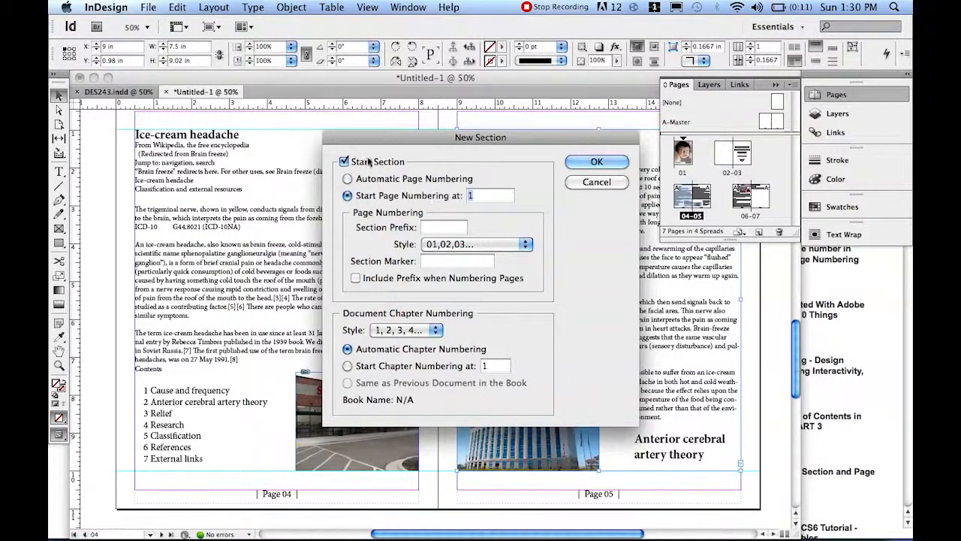
click(446, 244)
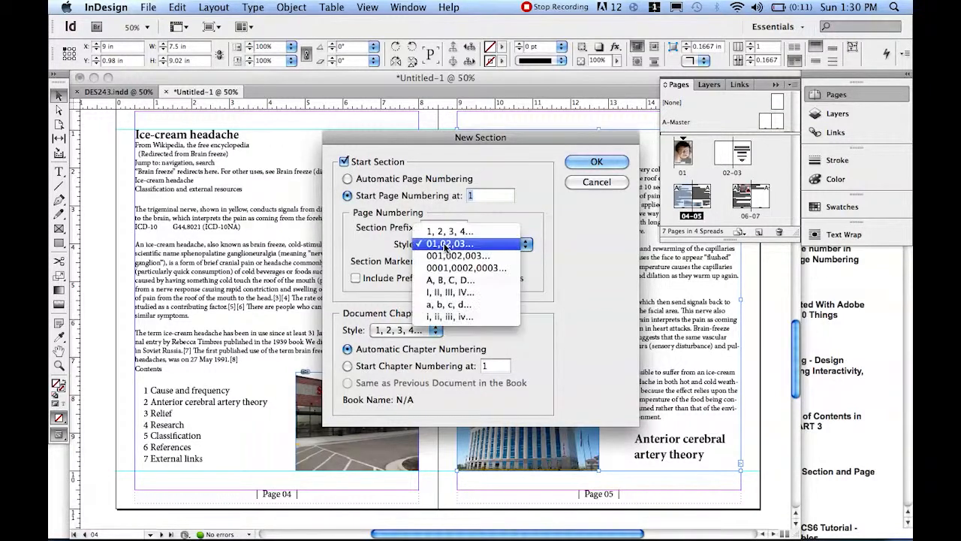
click(449, 232)
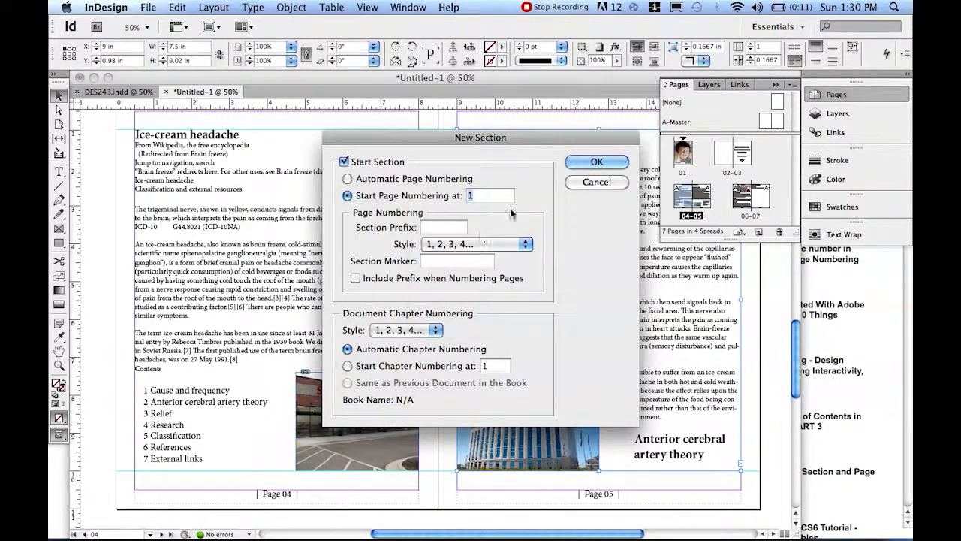
click(593, 162)
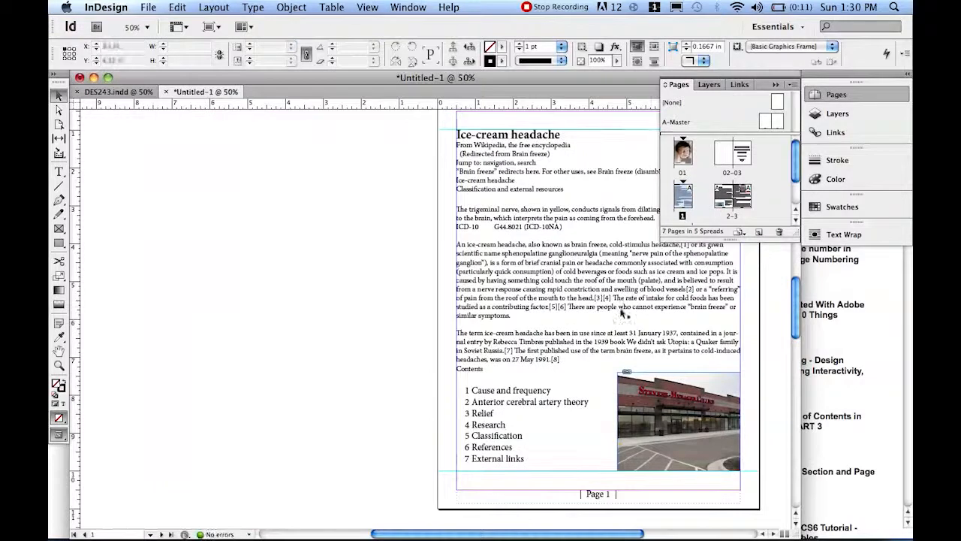
- Check how the article pages are laid out, and undo the new section
scroll(633, 348, down, 15)
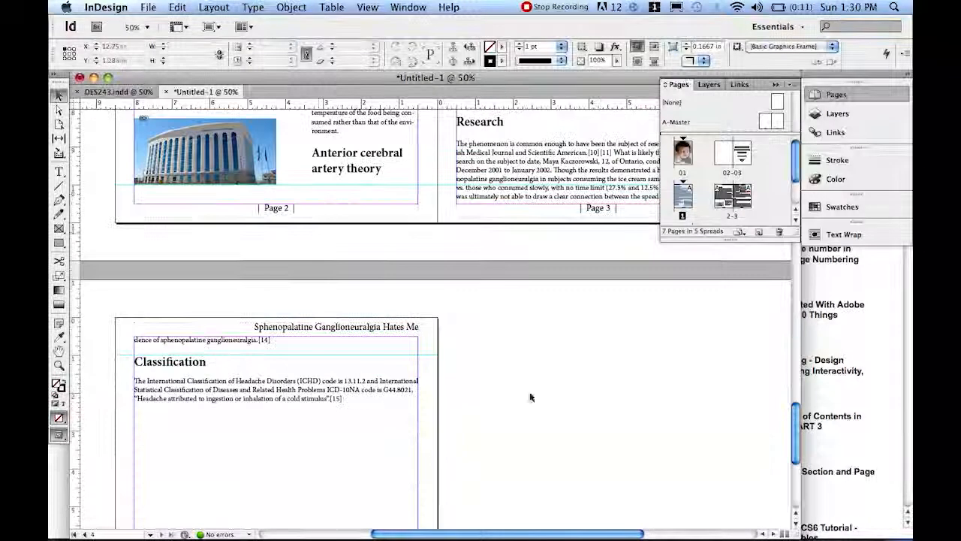
scroll(602, 212, up, 15)
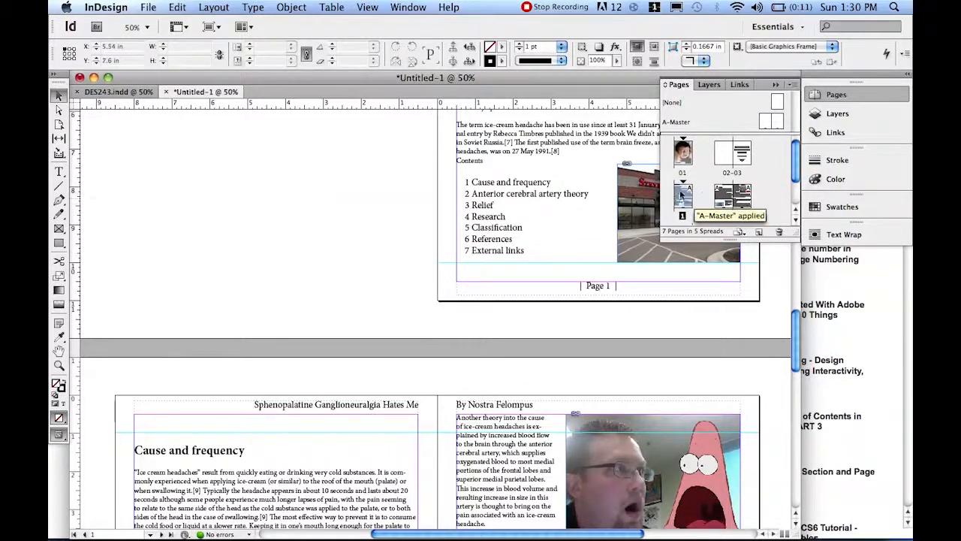
key(super+z)
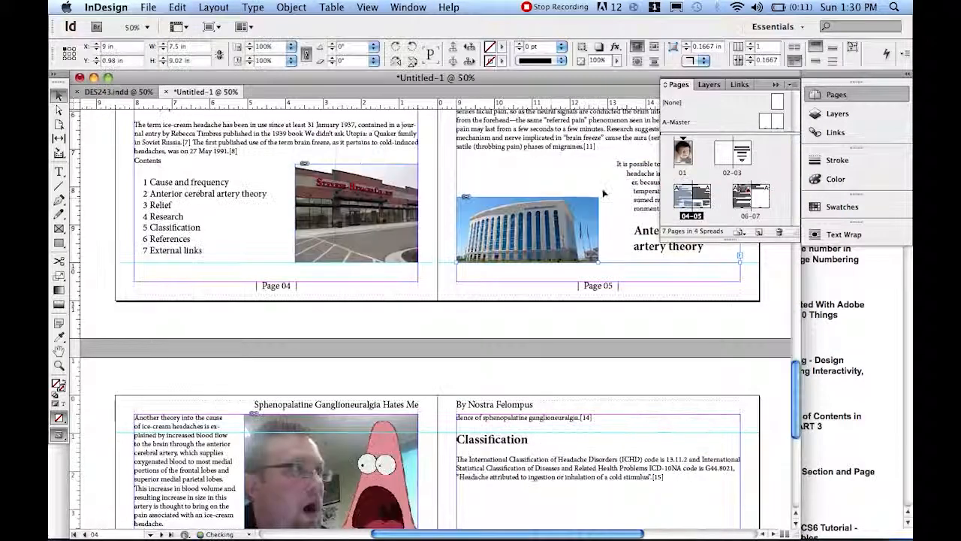
- Disallow shuffling for the 04–05 spread so its two pages stay together
scroll(545, 204, up, 4)
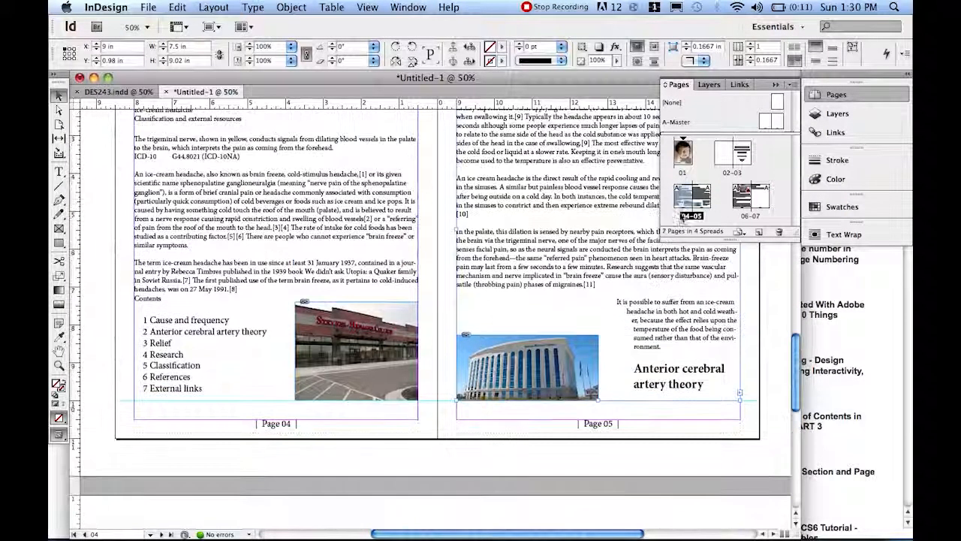
right_click(687, 197)
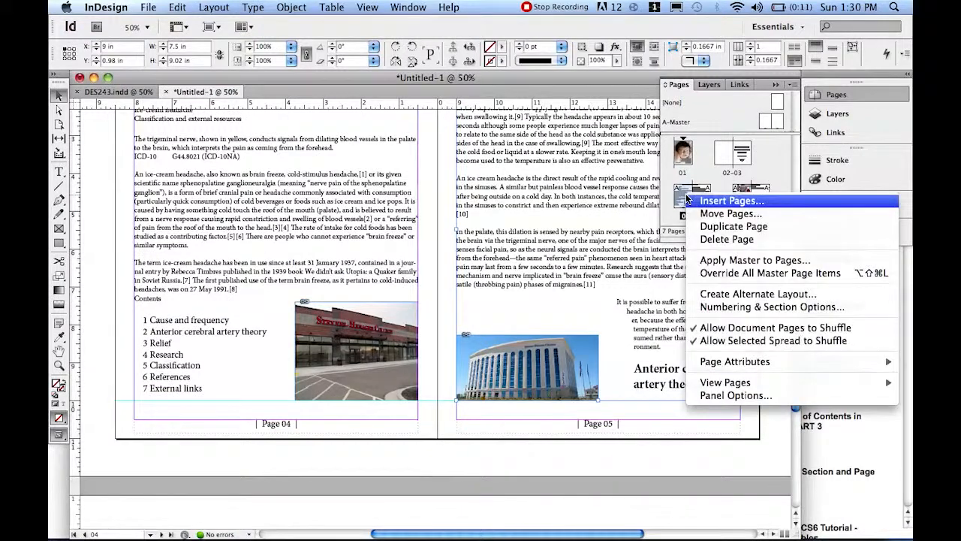
mouse_move(706, 364)
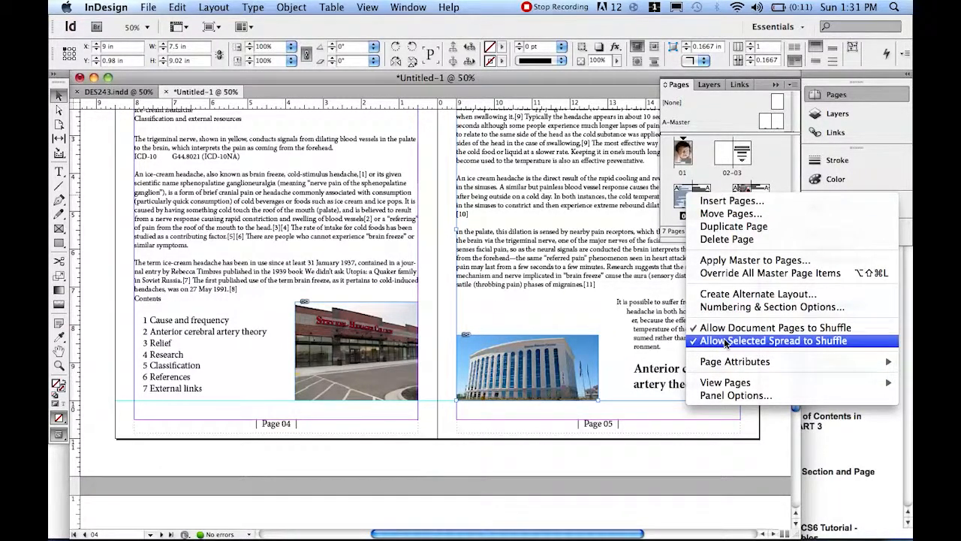
click(724, 340)
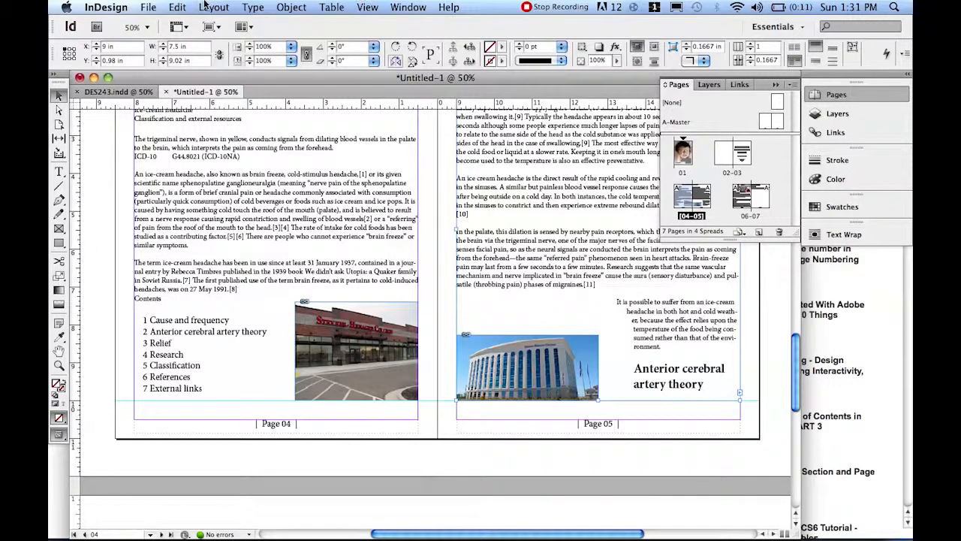
- Start a new section on the 04–05 spread with the 1, 2, 3, 4... style and page numbering starting at 1
click(214, 6)
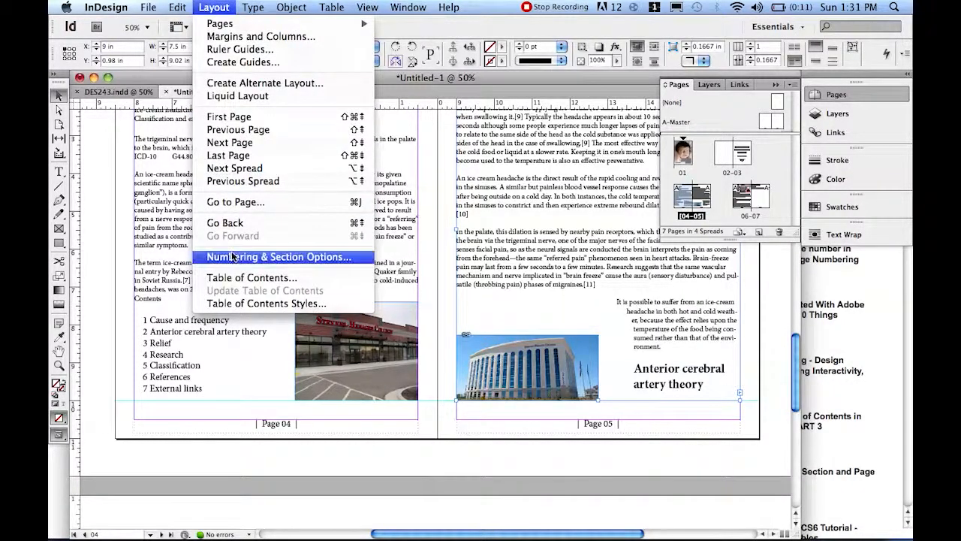
click(233, 256)
click(454, 242)
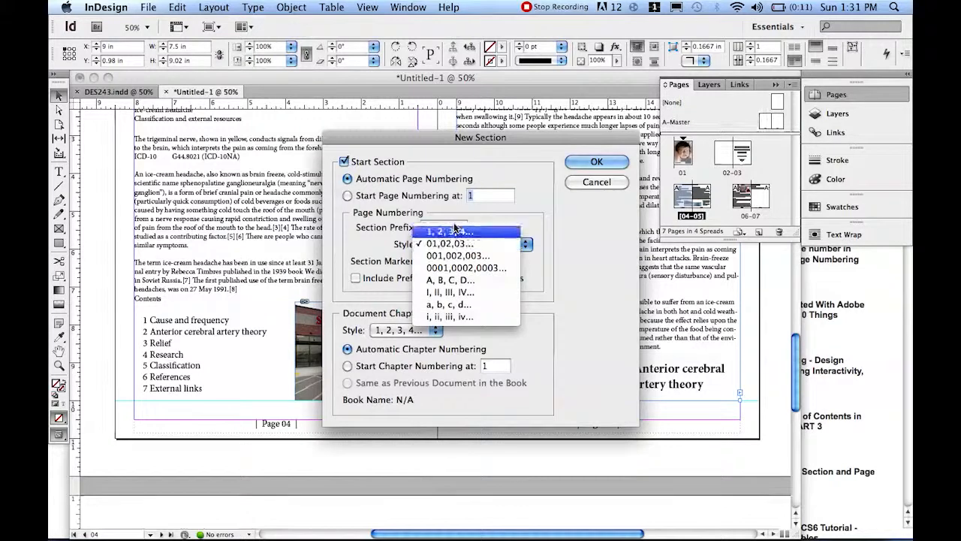
click(449, 231)
click(362, 196)
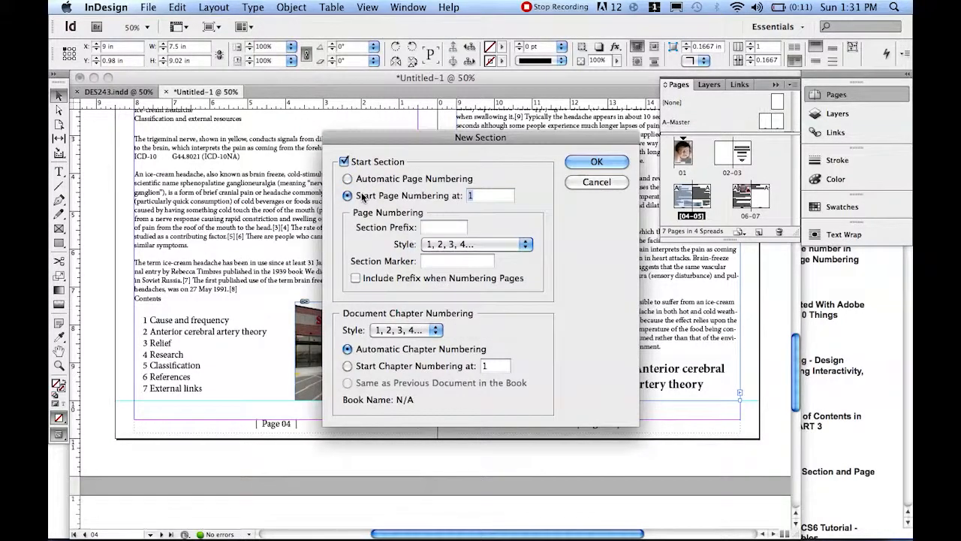
click(597, 161)
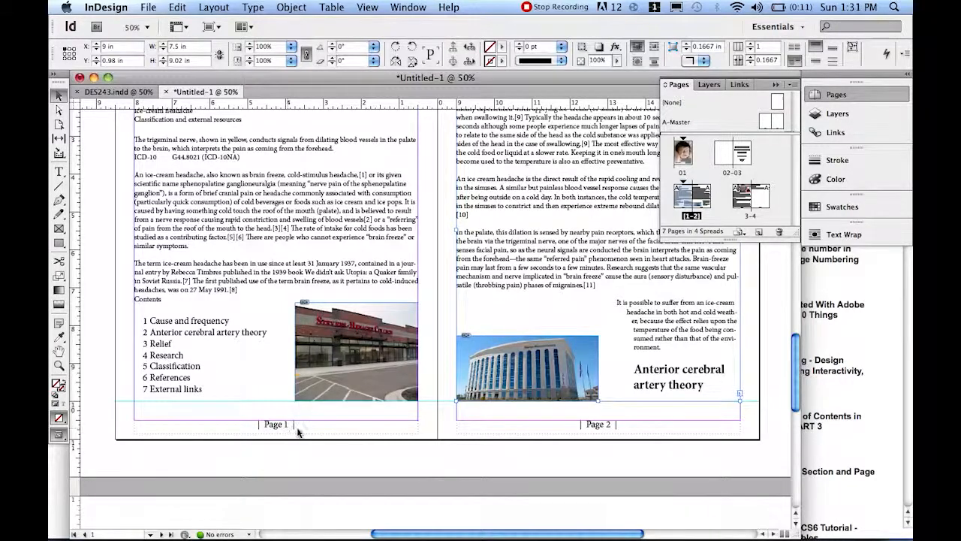
- Examine the page numbers from the last spread back to the cover, and zoom out to 25% for an overview
scroll(538, 436, down, 10)
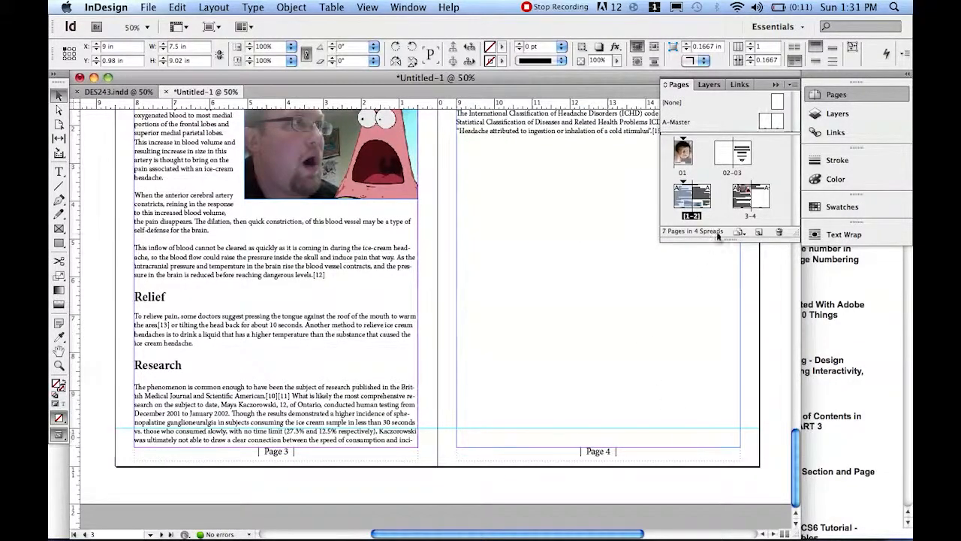
scroll(493, 225, up, 4)
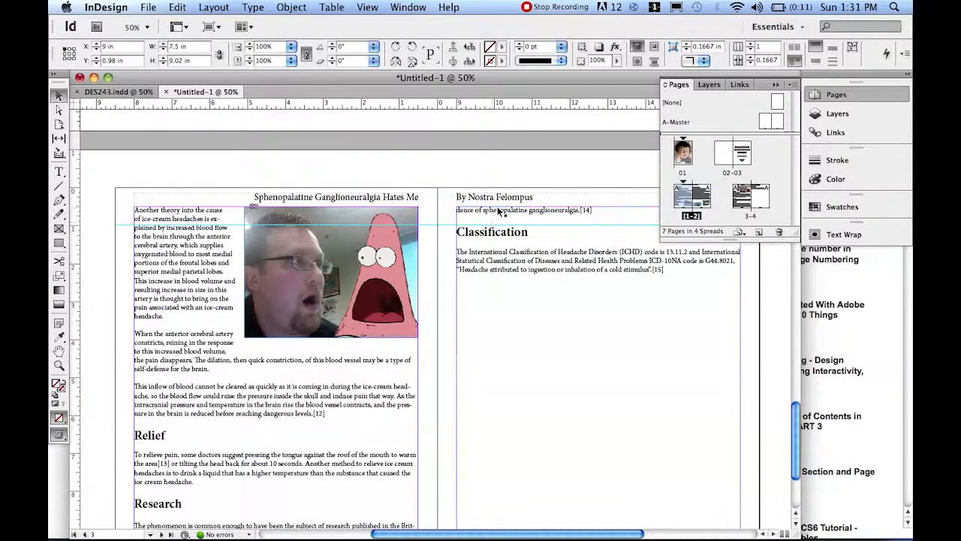
scroll(497, 206, up, 8)
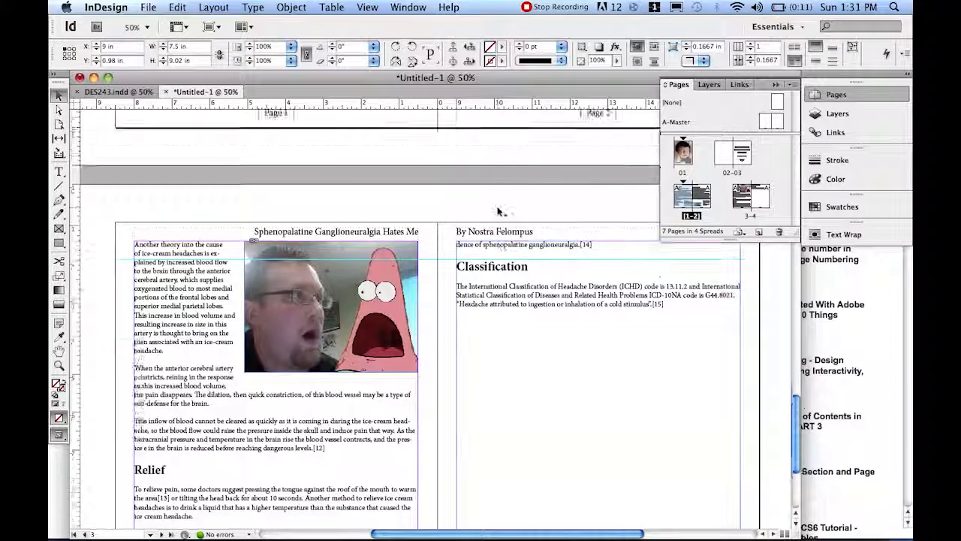
scroll(497, 209, up, 15)
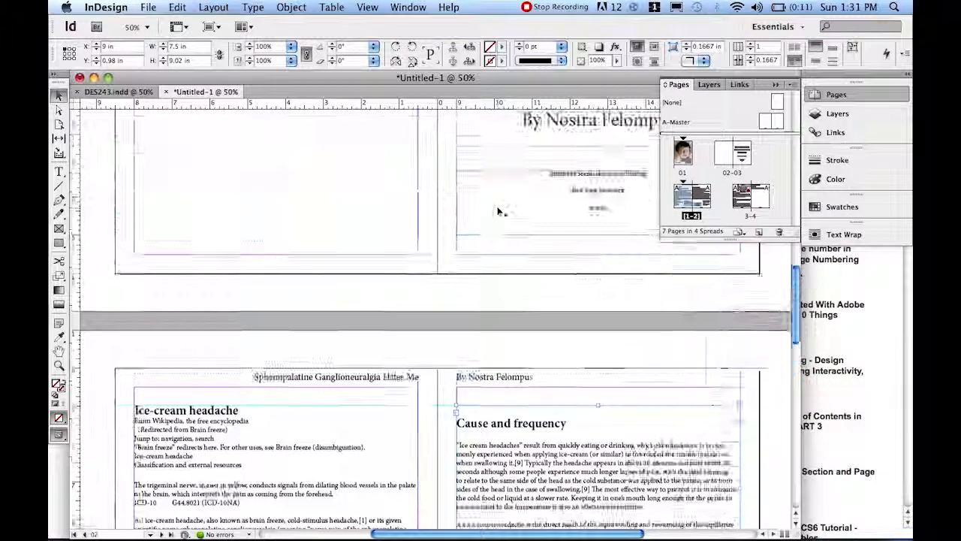
scroll(497, 207, up, 5)
key(z)
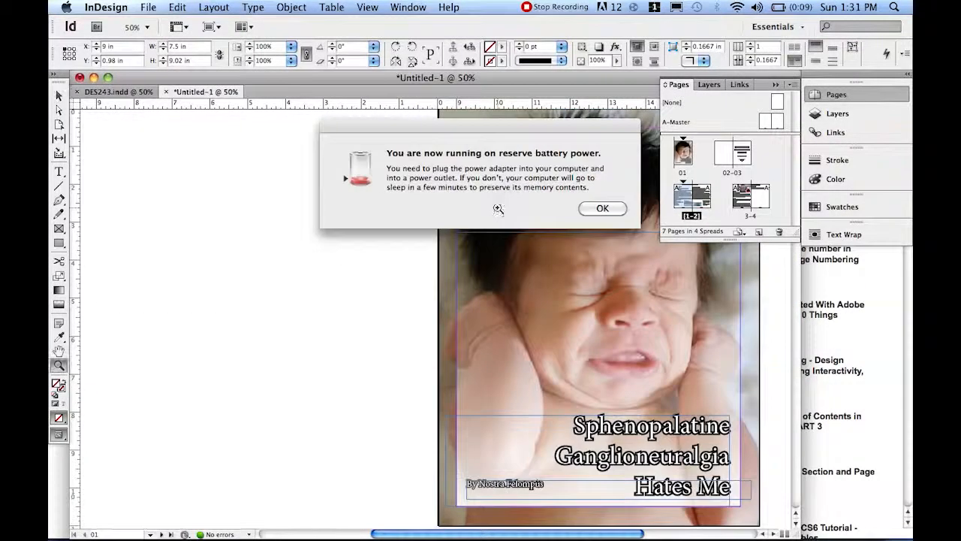
alt+click(513, 275)
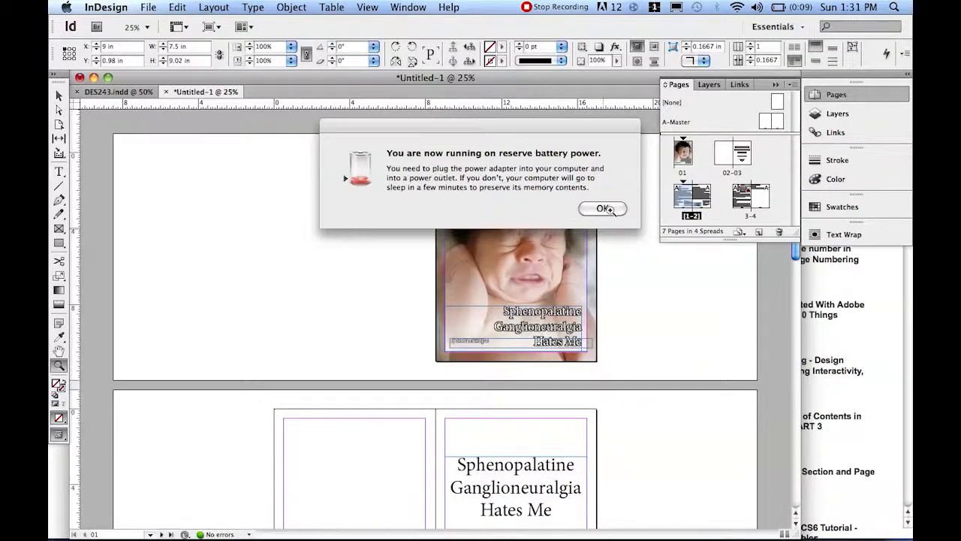